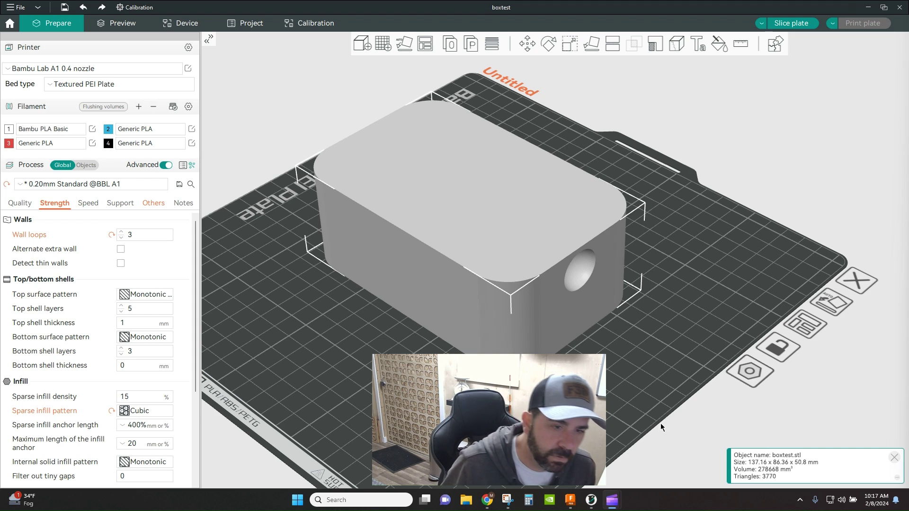
Step: Switch to Fusion and set the section analysis distance to -1.5 in to examine the box's hollow interior
mouse_move(600, 422)
left_mouse_down()
mouse_move(606, 411)
mouse_move(593, 418)
left_mouse_up()
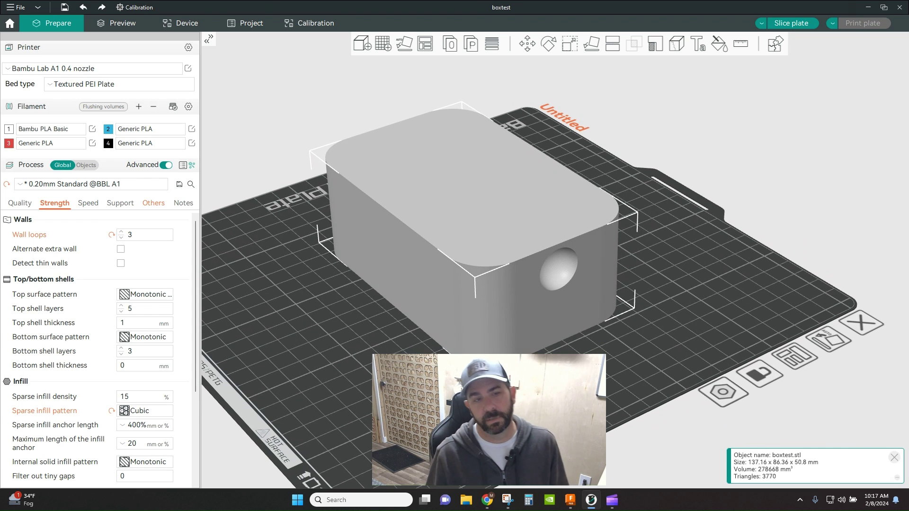
left_click(569, 501)
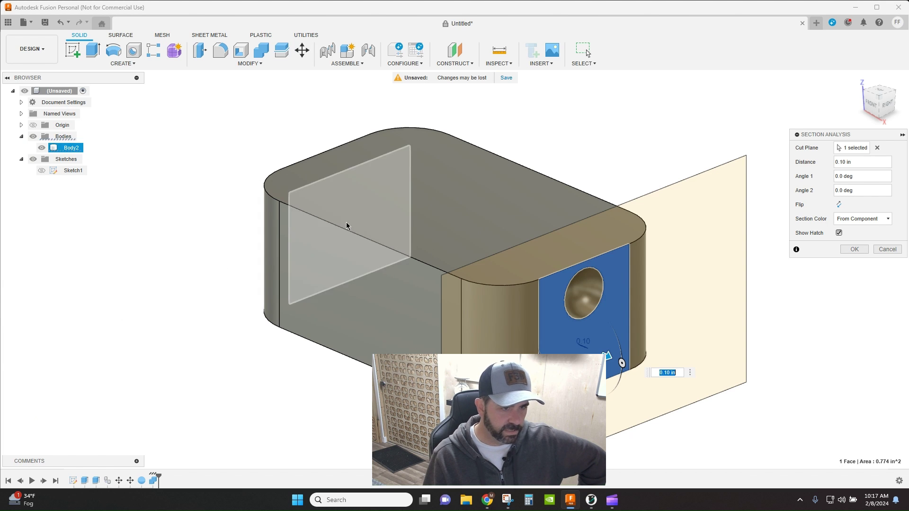
type("-1.5")
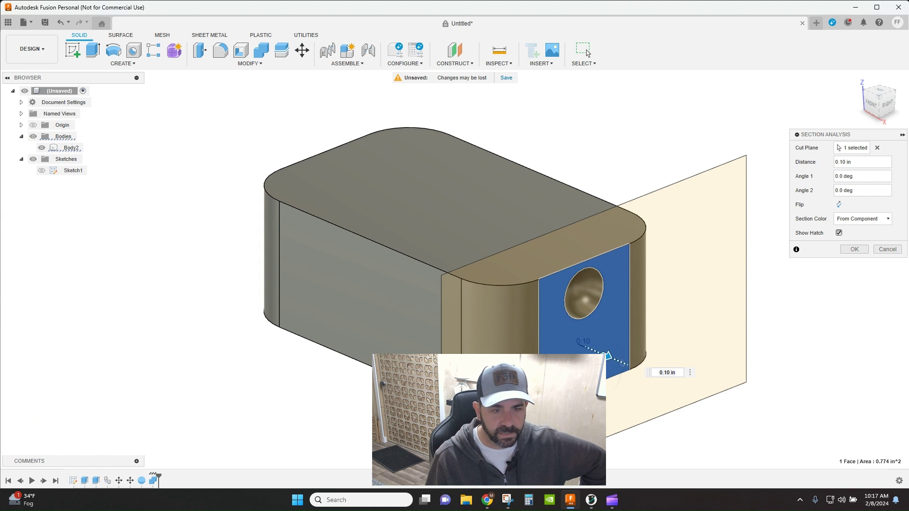
key("Return")
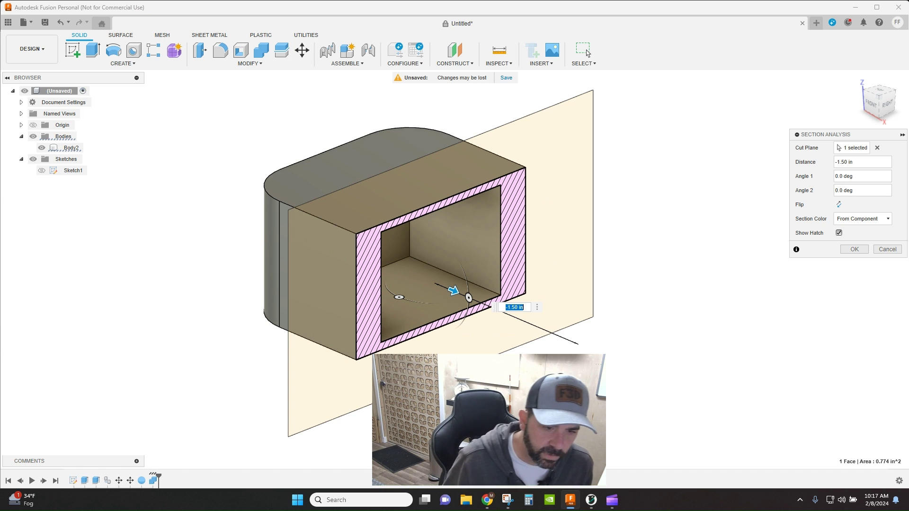
Step: Switch back to OrcaSlicer and start a cut on the box, trying Planar mode before choosing Dovetail mode
left_click(591, 499)
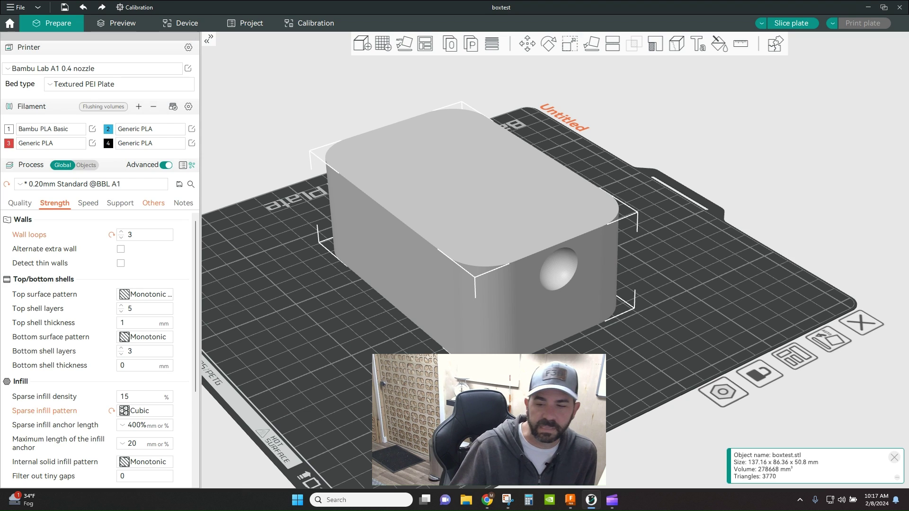
left_click_drag(554, 421, 572, 412)
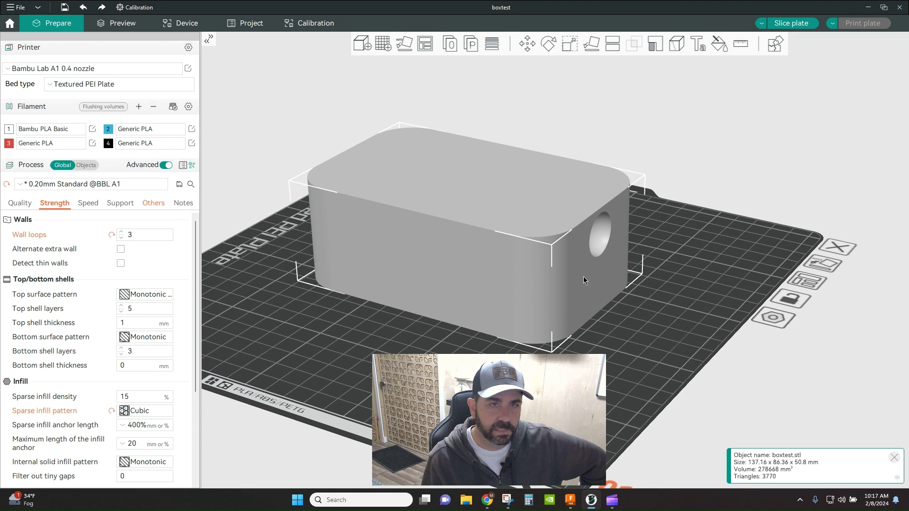
left_click(611, 44)
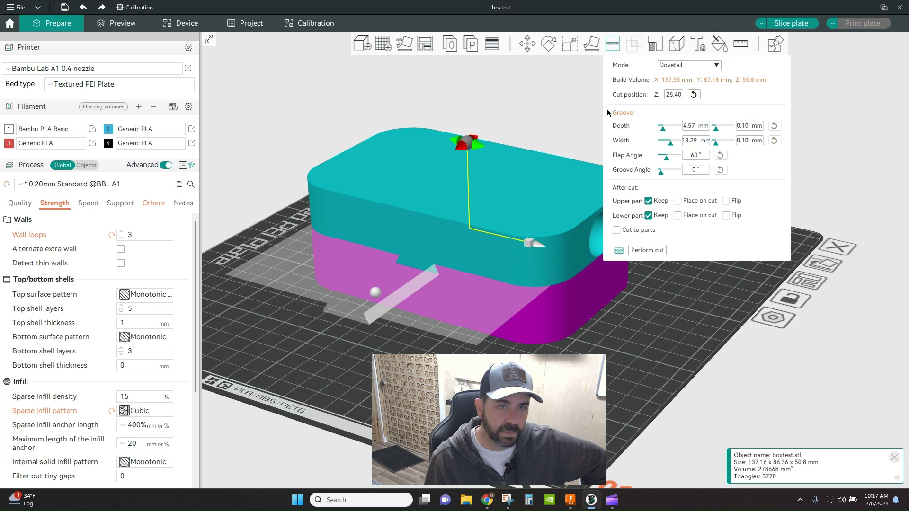
left_click(714, 65)
left_click(705, 79)
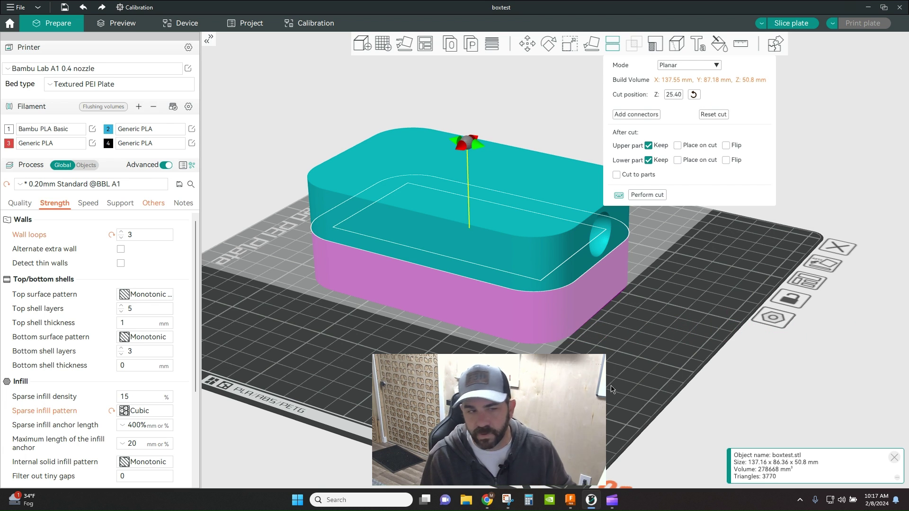
left_click(716, 66)
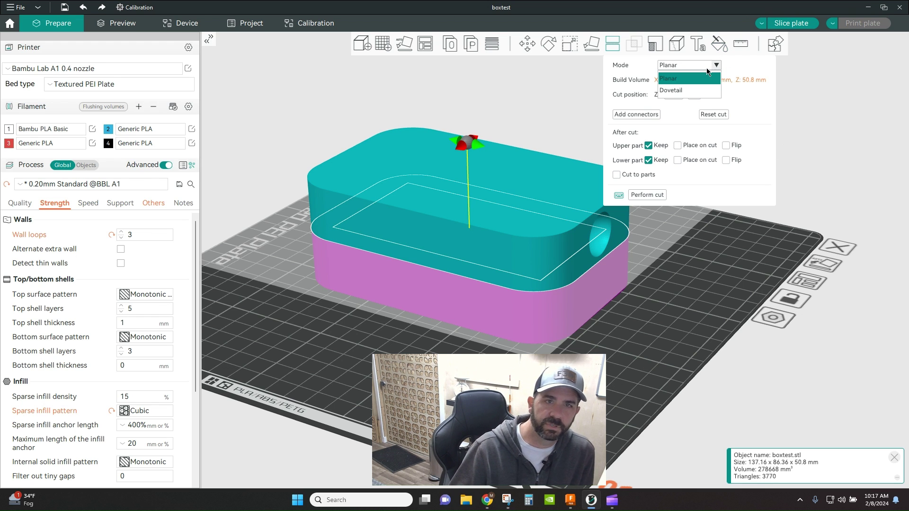
left_click(694, 89)
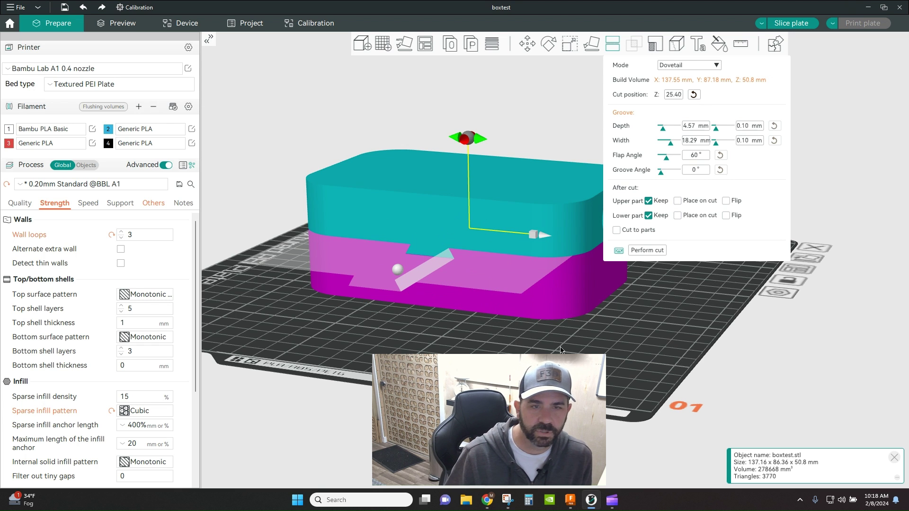
Step: Perform the dovetail cut through the box at Z 25.40, keeping both the upper and lower parts
left_click_drag(688, 325, 613, 382)
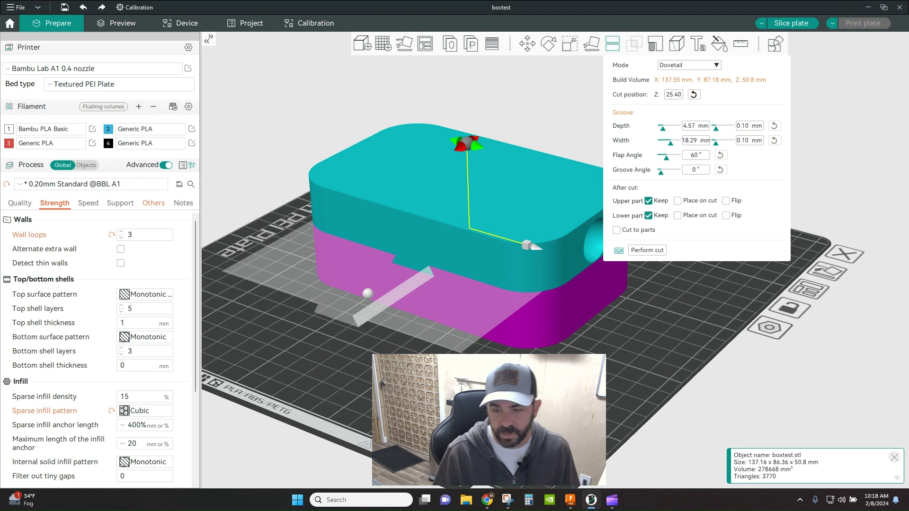
mouse_move(370, 297)
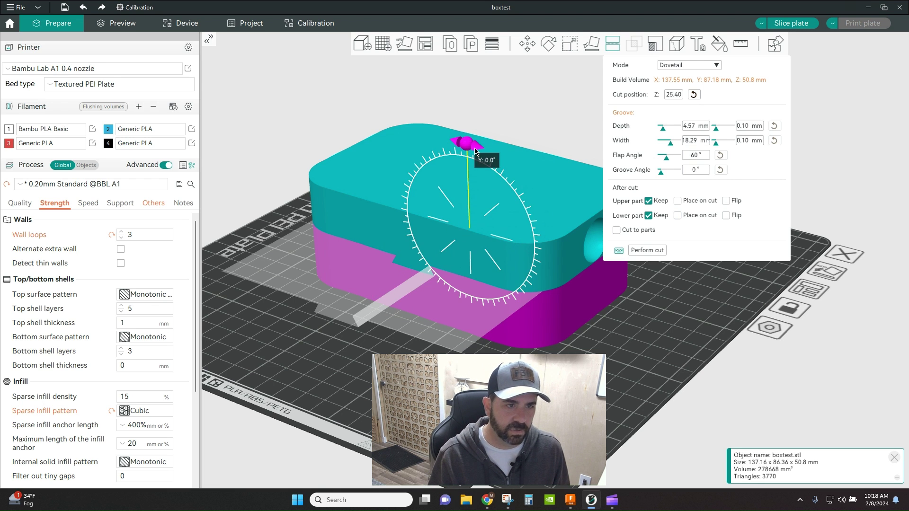
mouse_move(474, 402)
left_mouse_down()
mouse_move(488, 396)
mouse_move(467, 398)
left_mouse_up()
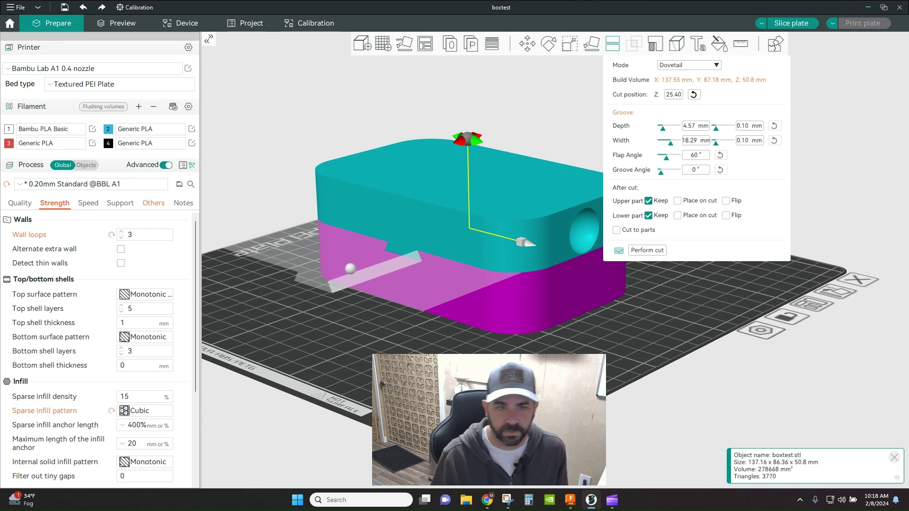
left_click(648, 250)
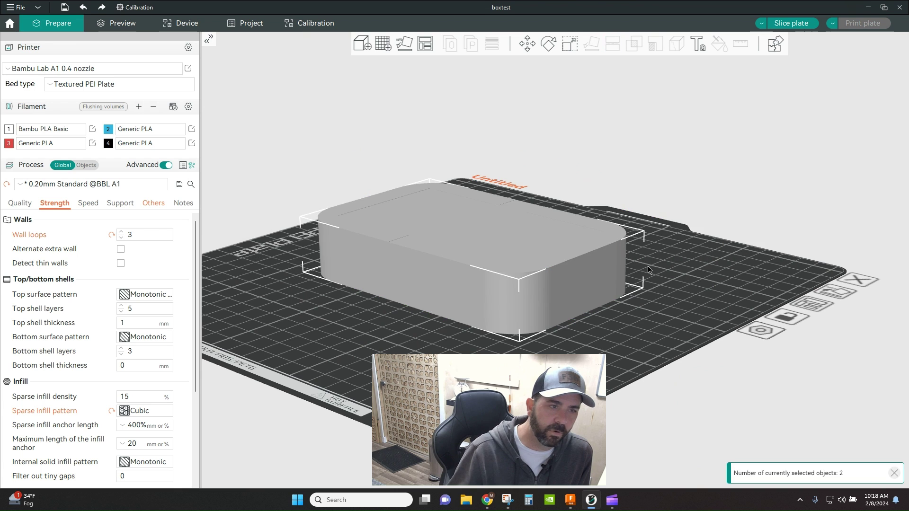
Step: Arrange the two cut halves automatically on the build plates with multiple materials allowed and Y-axis alignment
left_click_drag(656, 303, 645, 322)
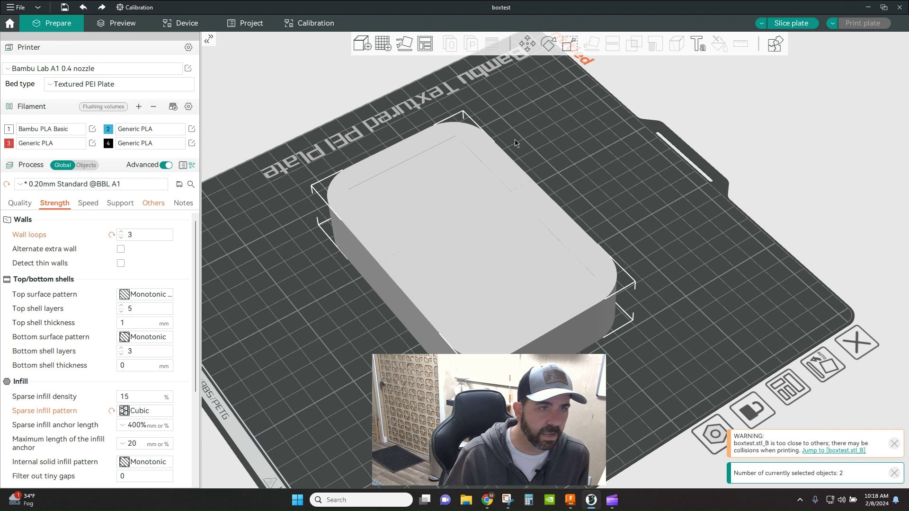
right_click(425, 47)
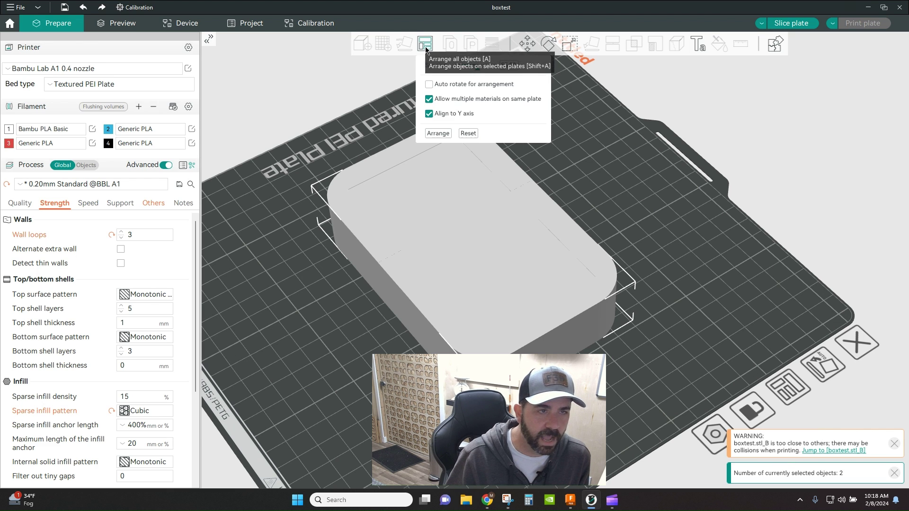
left_click(438, 133)
scroll(629, 368, "down", 5)
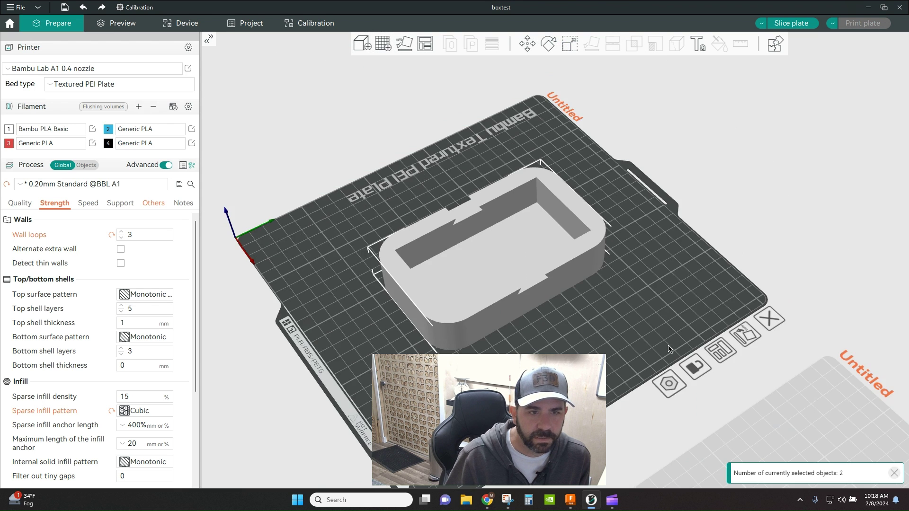
left_click_drag(629, 368, 644, 362)
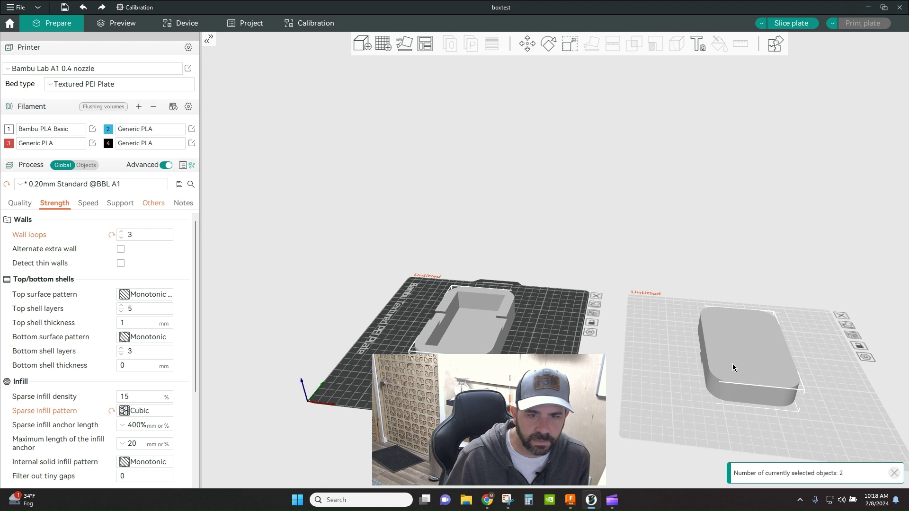
Step: Shift the lower half aside on the first plate and move the upper half from the second plate beside it
left_click(388, 251)
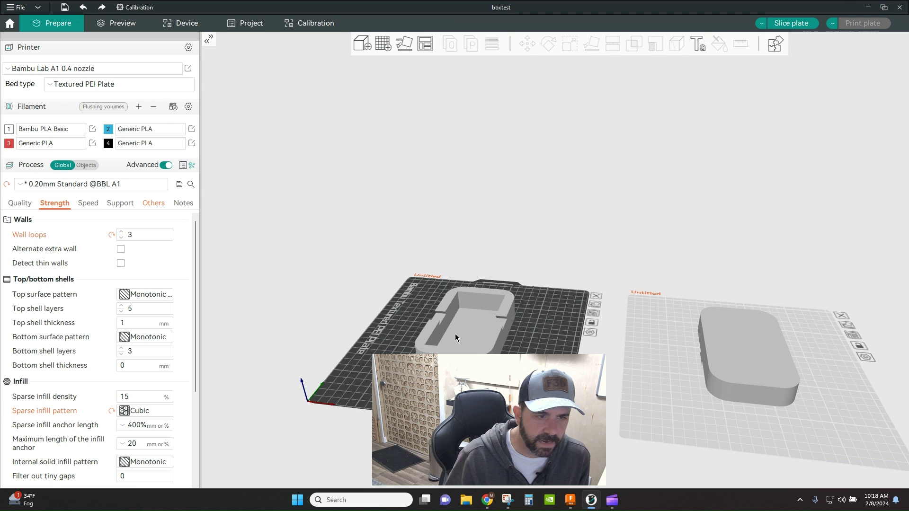
left_click_drag(455, 334, 416, 333)
left_click_drag(754, 371, 525, 353)
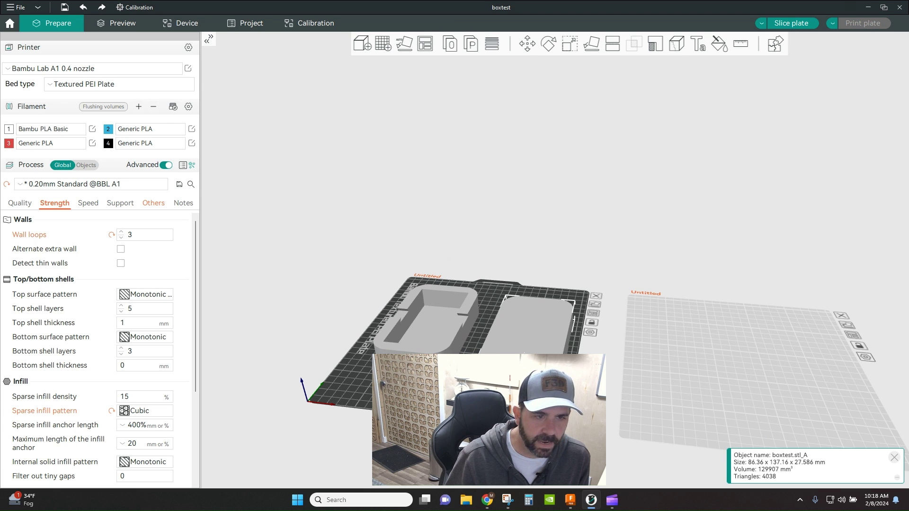
Step: Rotate the upper half 180° about the Y axis and examine the dovetail joint on both halves
left_click(548, 43)
left_click(618, 77)
type("180")
key("Tab")
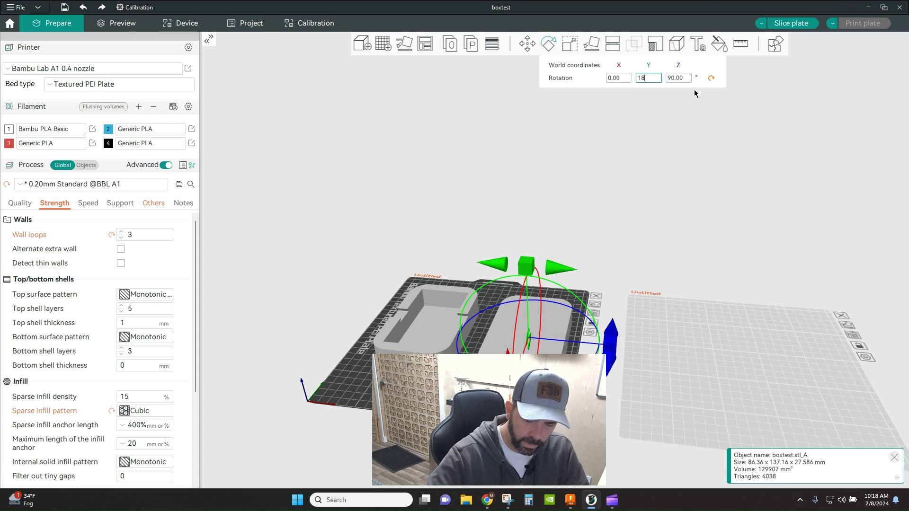
left_click(844, 321)
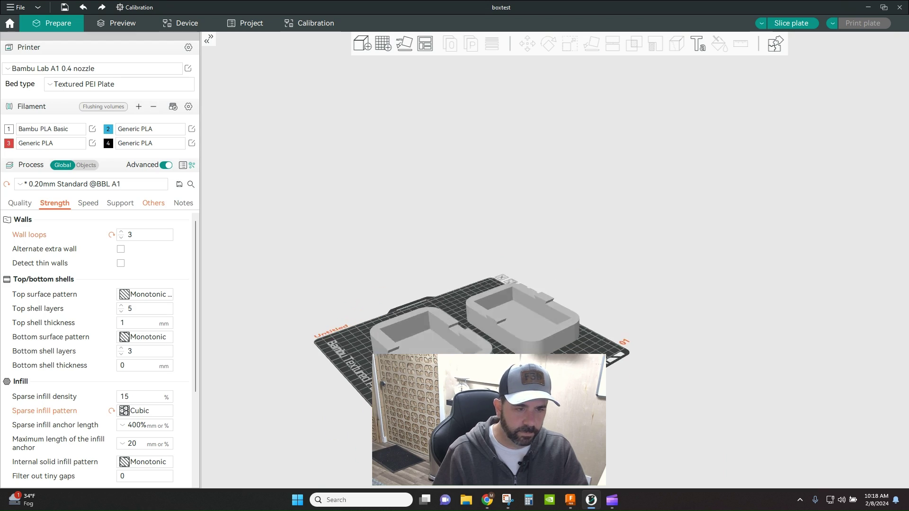
scroll(603, 325, "up", 6)
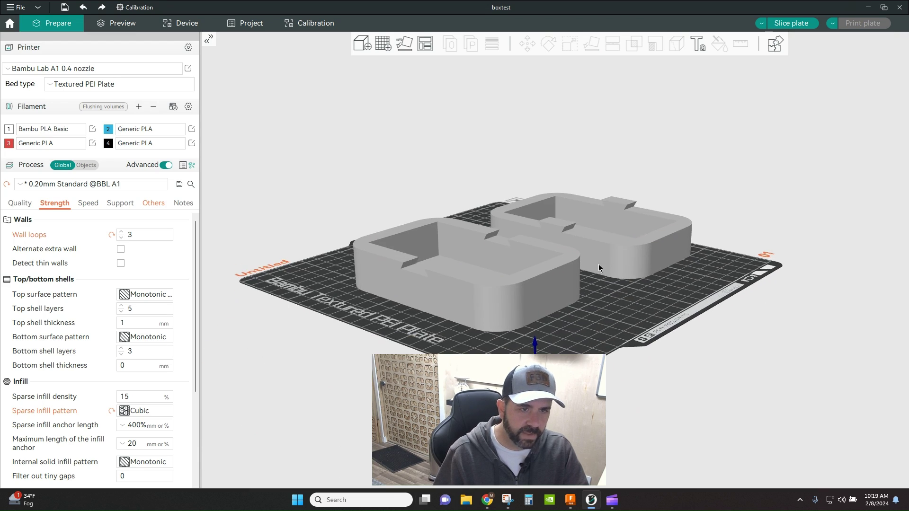
left_click_drag(603, 325, 582, 349)
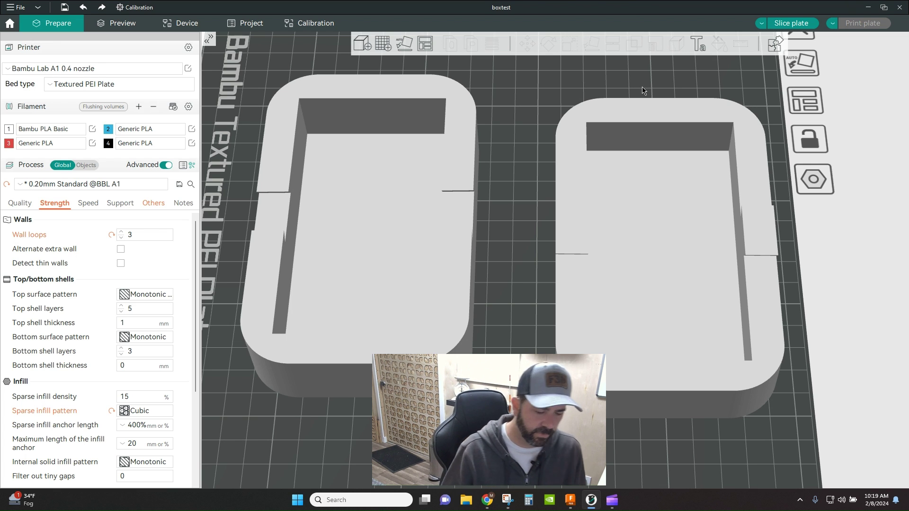
Step: Undo the rotation, moves, arrangement and dovetail cut to restore the uncut box
key("ctrl+z")
key("ctrl+z")
key("ctrl+z")
key("ctrl+z")
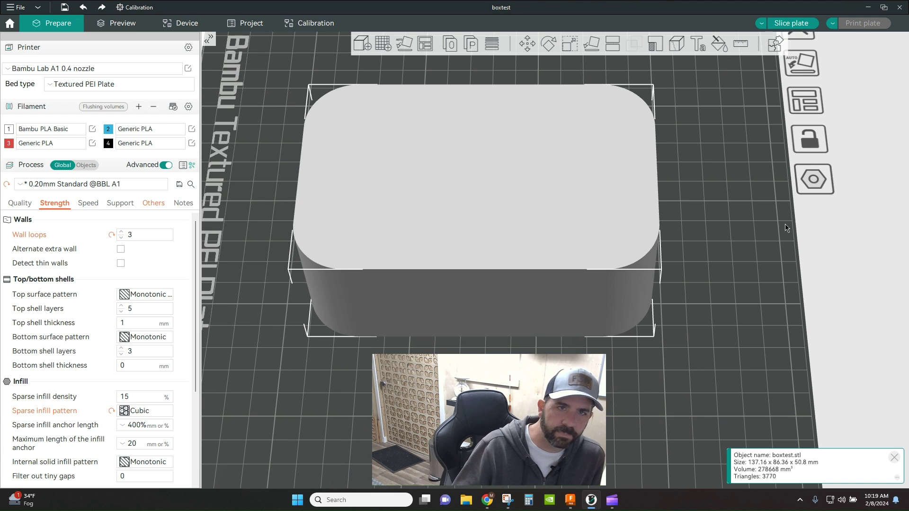
Step: Start a cut on the whole box in Planar mode, with the cut plane at Z 25.40
left_click(614, 43)
left_click(715, 66)
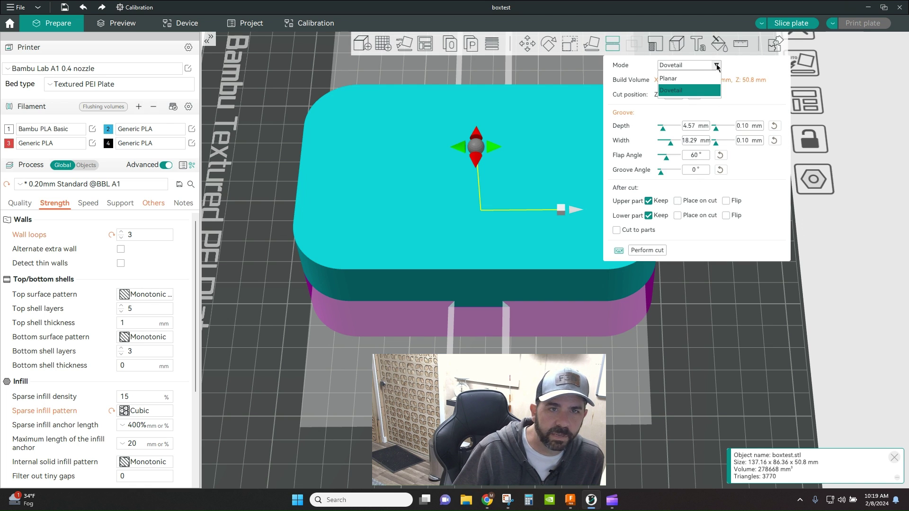
left_click(704, 80)
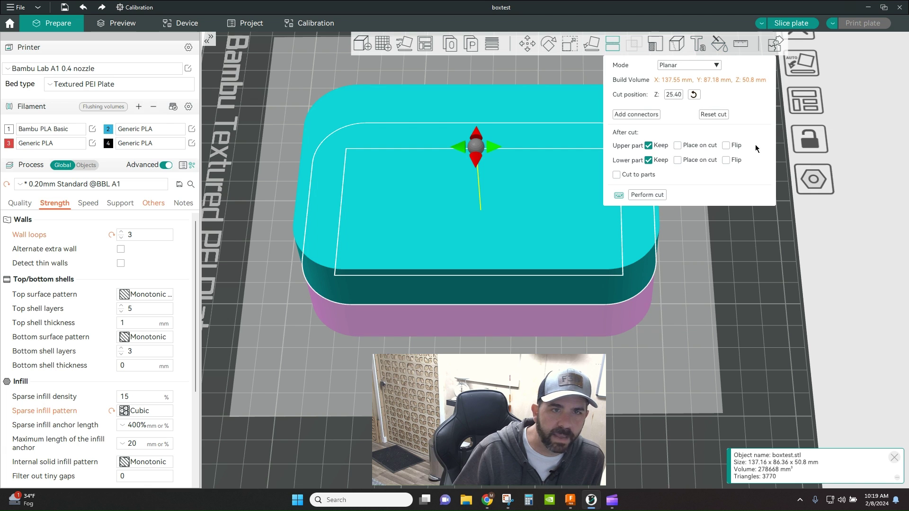
left_click_drag(683, 333, 680, 328)
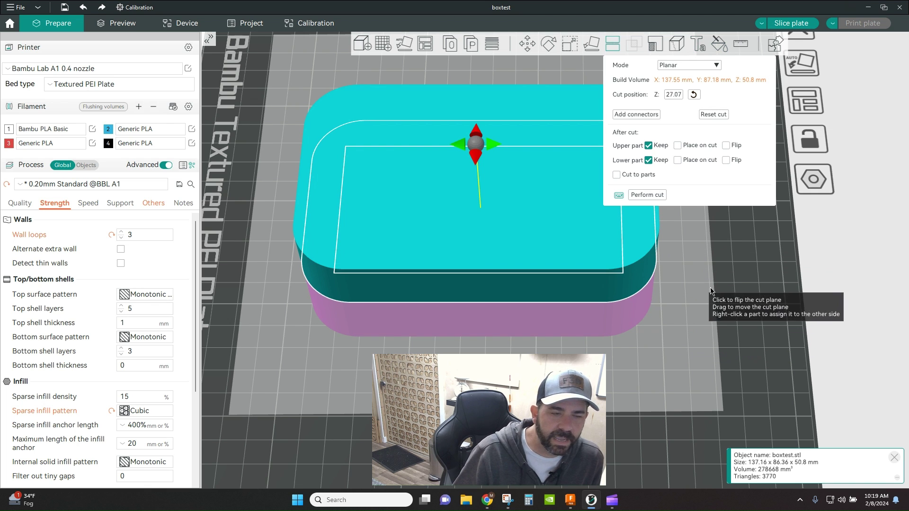
key("ctrl+z")
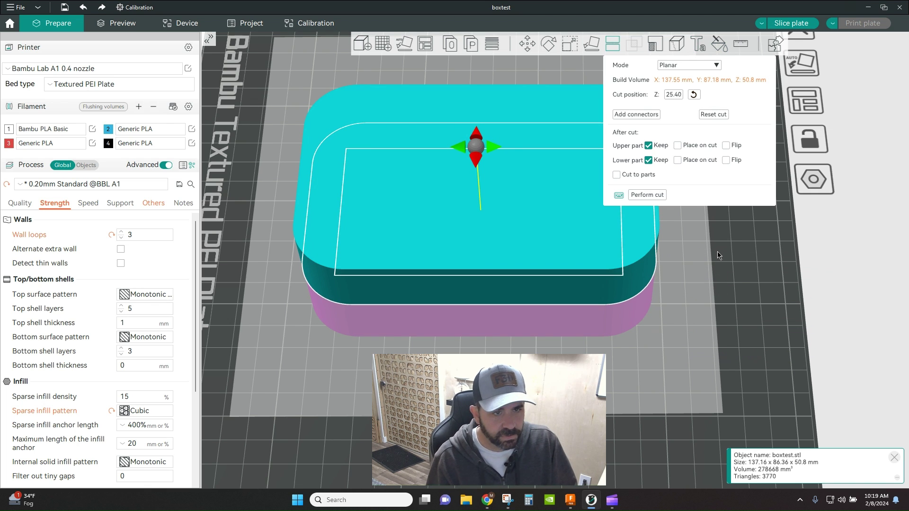
Step: Begin adding connectors to the planar cut and set the connector type to Plug
left_click(650, 115)
left_click_drag(823, 394, 770, 381)
right_click_drag(691, 350, 625, 362)
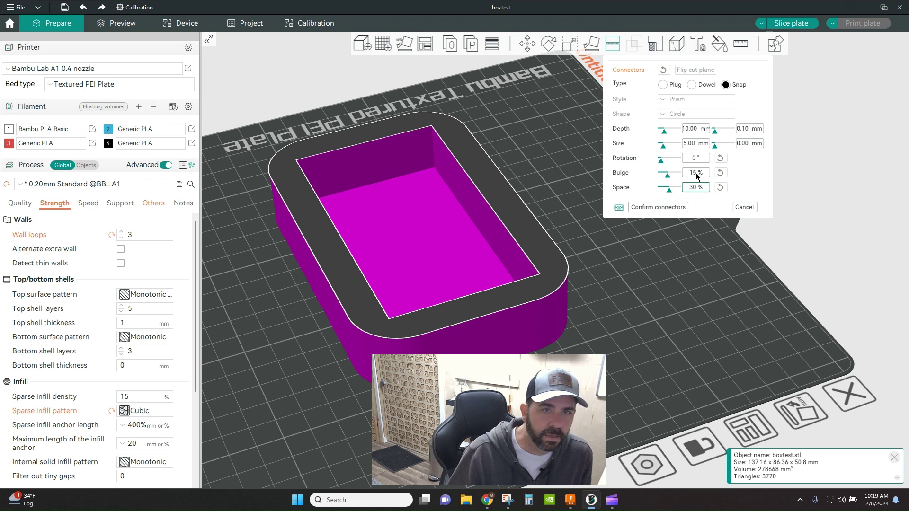
left_click(663, 85)
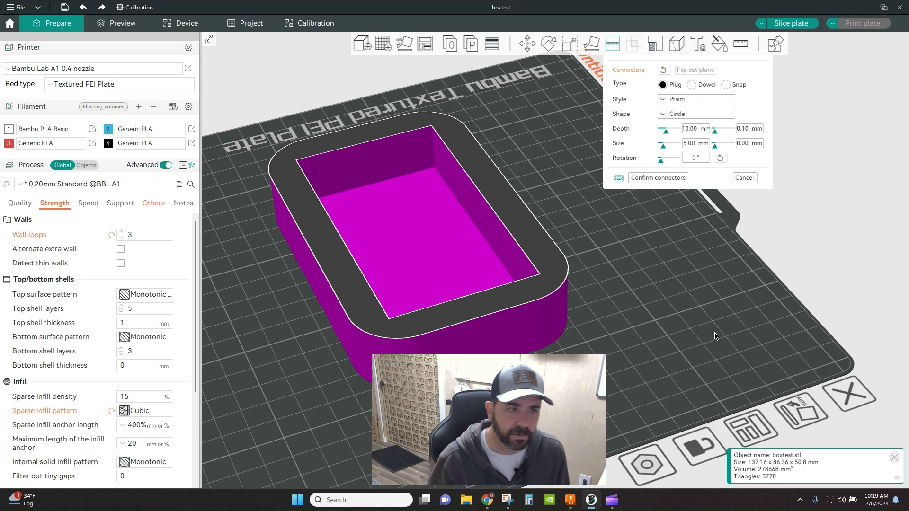
Step: Look through the plug connector's style and shape options and examine the cut face of the lower half
left_click(670, 102)
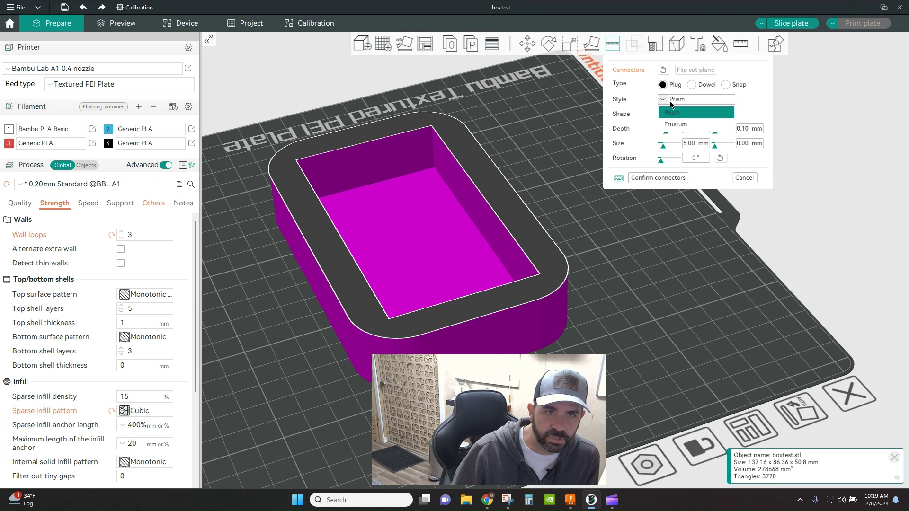
left_click(670, 102)
left_click(671, 116)
left_click(672, 116)
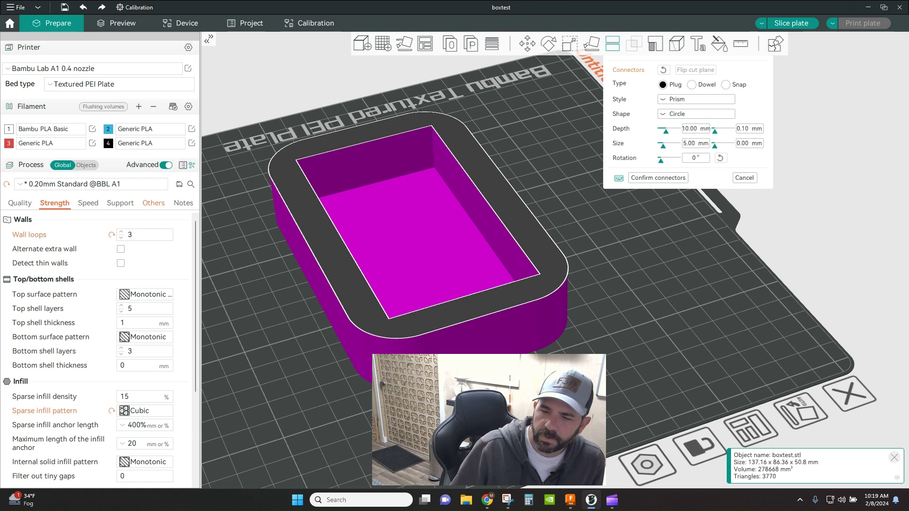
left_click_drag(474, 402, 500, 400)
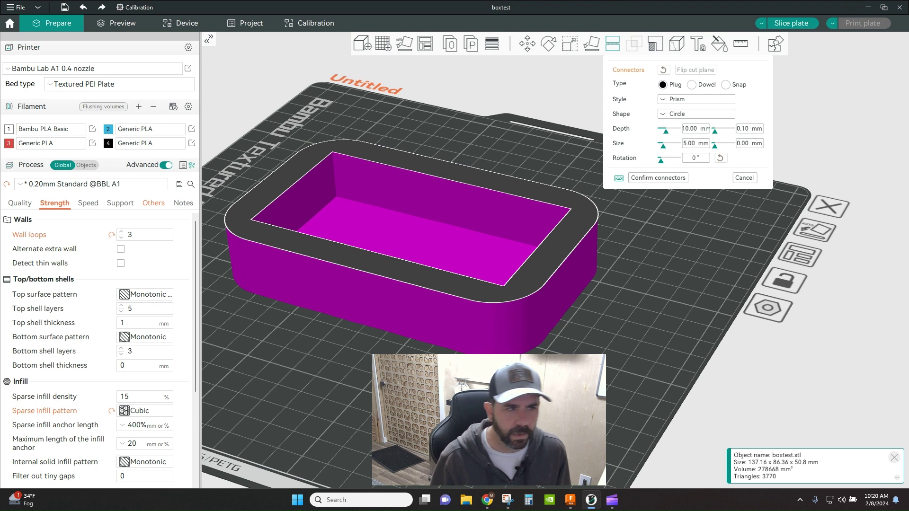
left_click_drag(492, 402, 489, 403)
left_click_drag(694, 310, 664, 327)
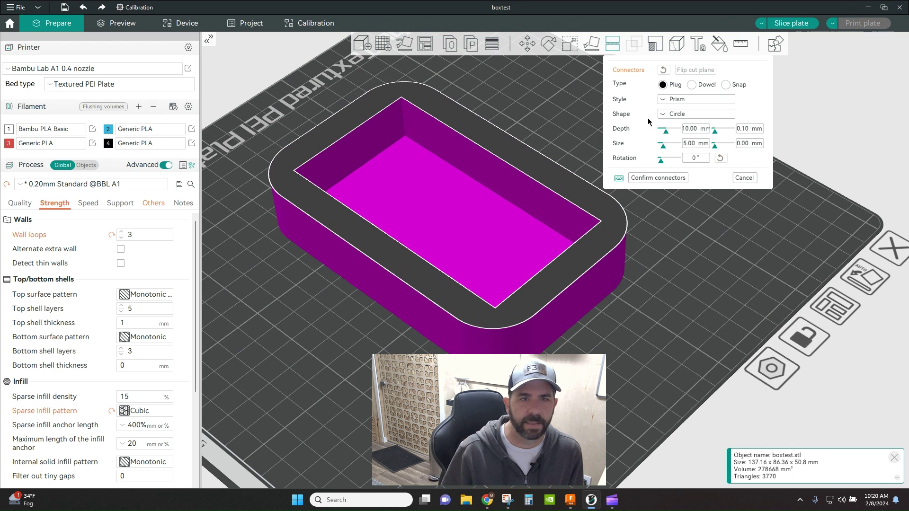
Step: Place four circular prism plug connectors, one near each corner of the lower half's cut face, and confirm them
left_click(300, 198)
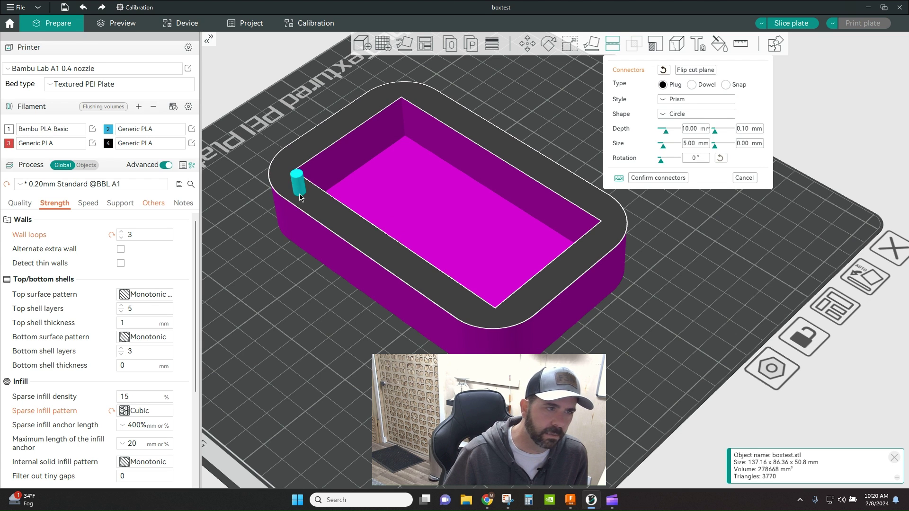
left_click(467, 311)
left_click(588, 201)
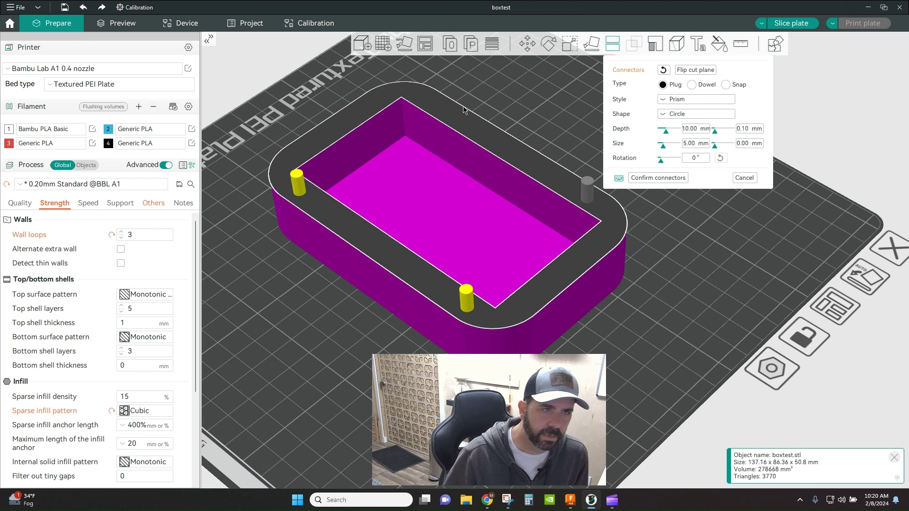
left_click(425, 94)
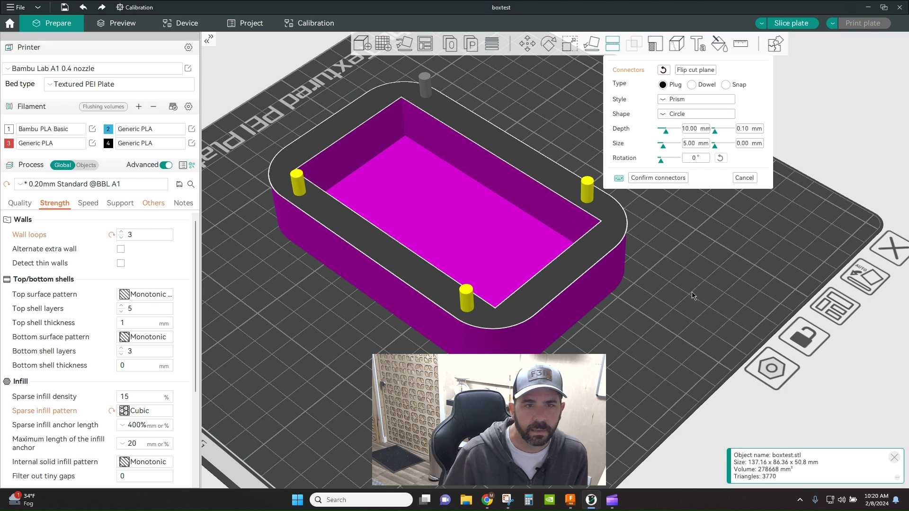
left_click(663, 177)
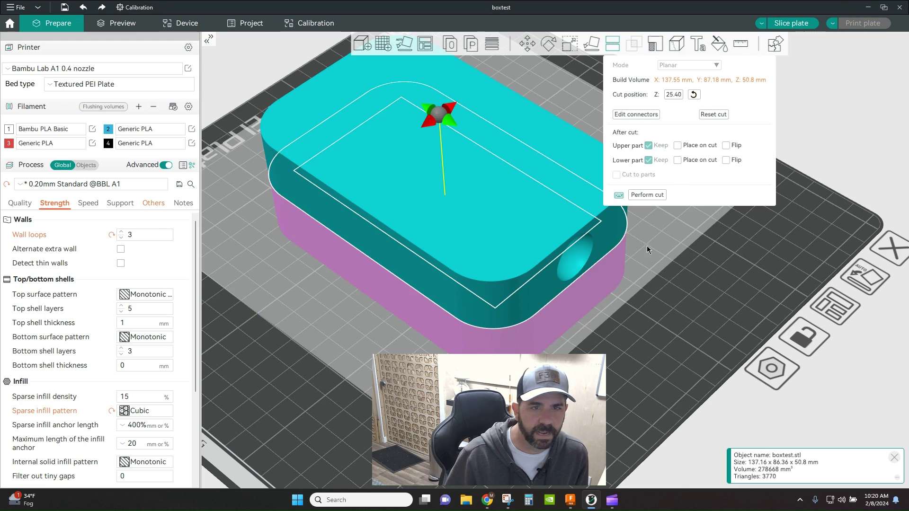
Step: Perform the planar cut and arrange the two resulting halves on separate plates with a spacing of 55
left_click(647, 194)
scroll(620, 329, "up", 3)
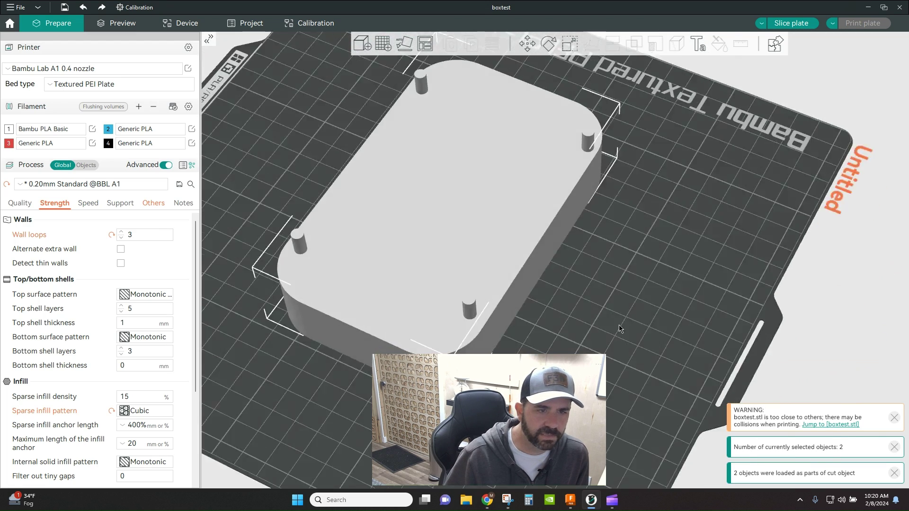
left_click_drag(619, 326, 649, 322)
left_click(425, 44)
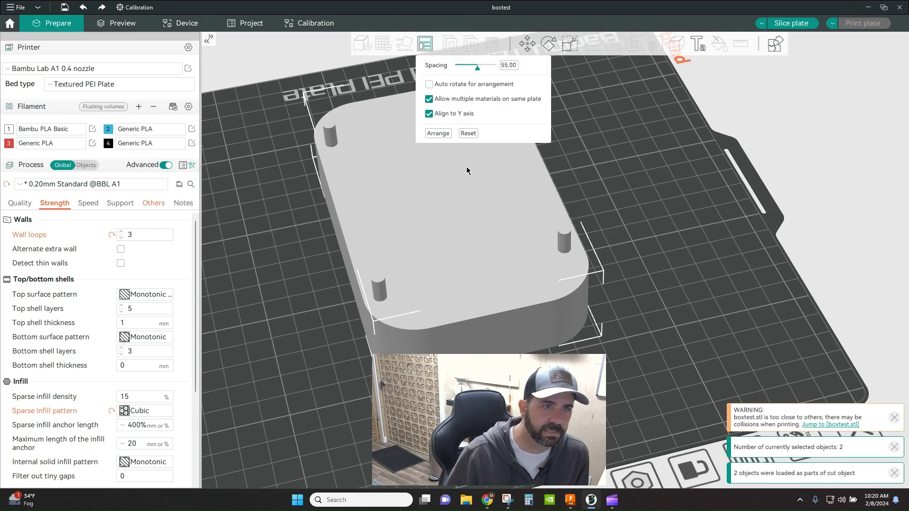
left_click(439, 134)
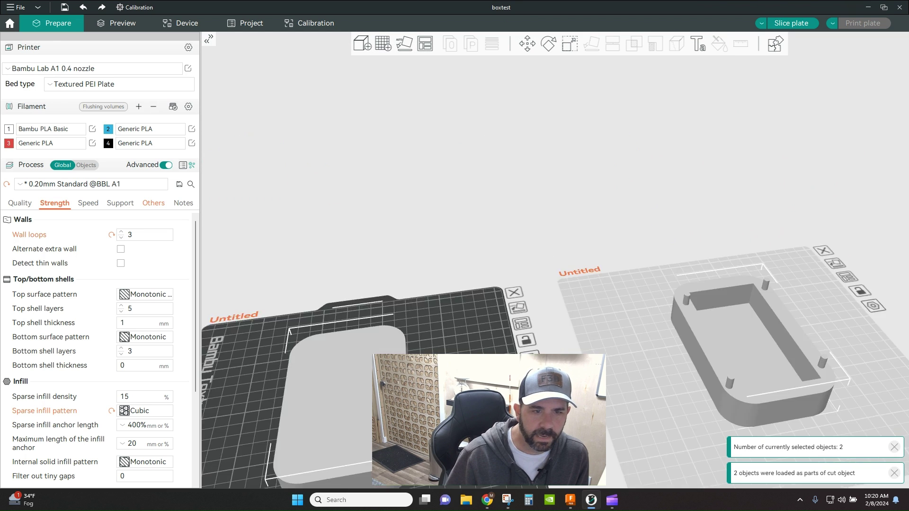
Step: Move the upper half aside on the first plate to make room next to it
left_click_drag(539, 214, 529, 209)
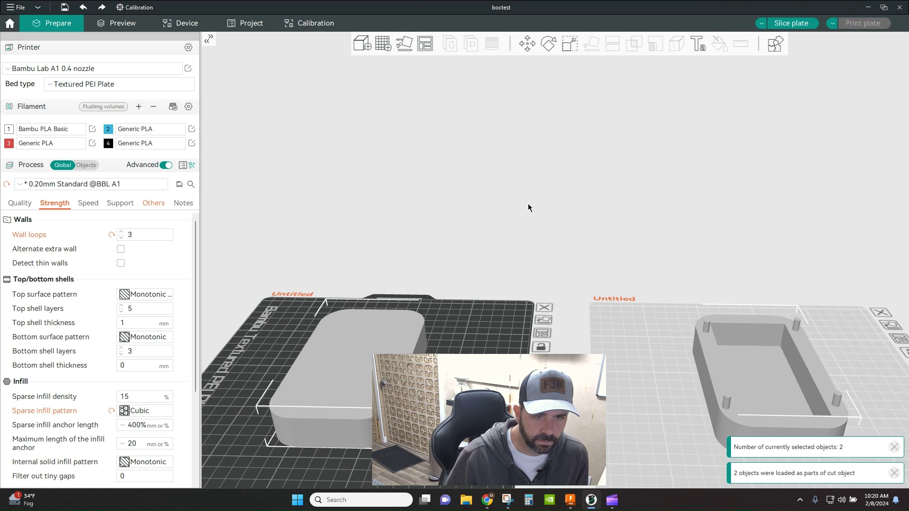
left_click_drag(249, 344, 250, 346)
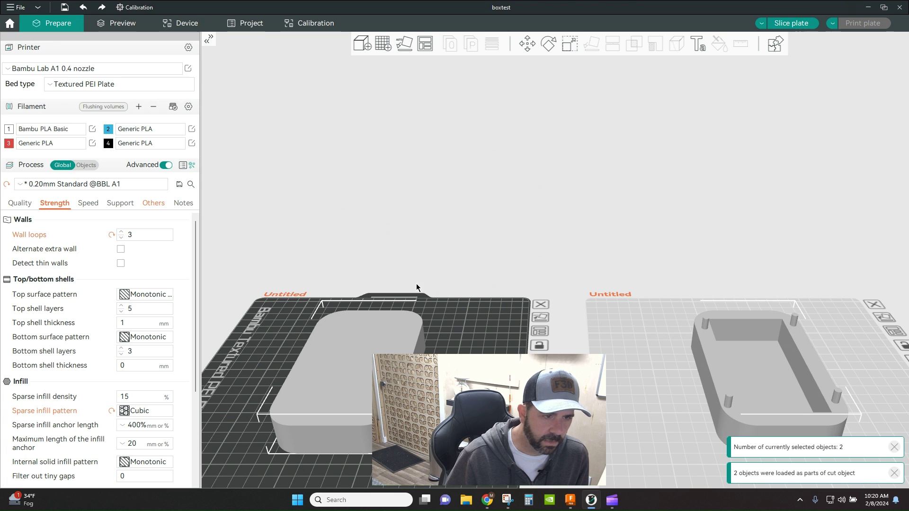
scroll(575, 226, "down", 3)
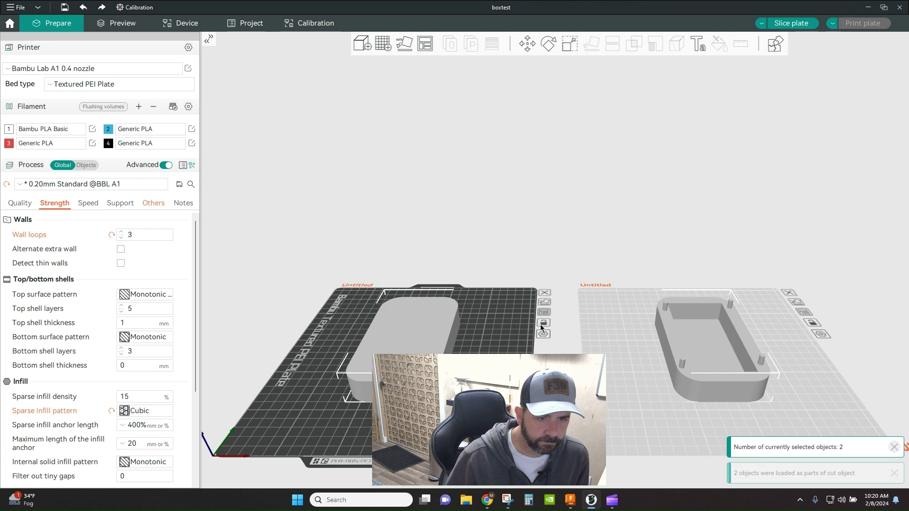
left_click_drag(371, 444, 368, 444)
left_click_drag(269, 467, 270, 466)
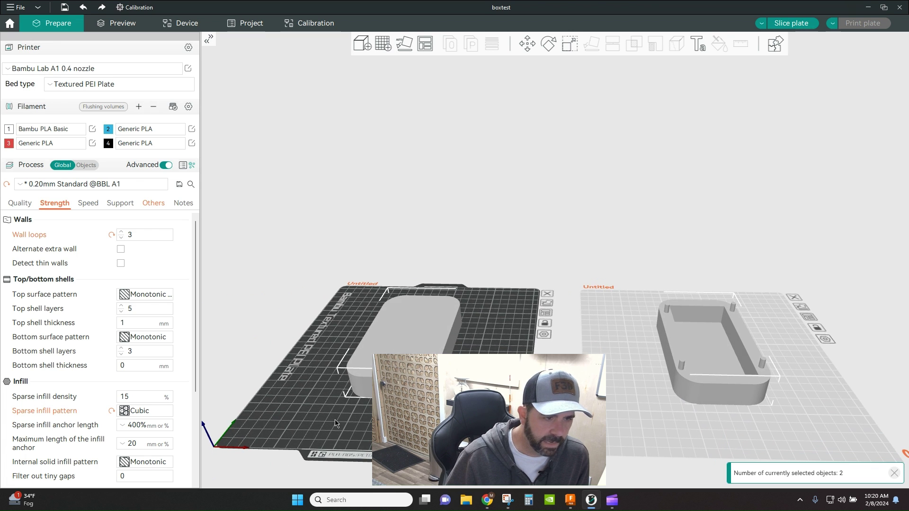
left_click(316, 303)
left_click_drag(401, 334, 365, 338)
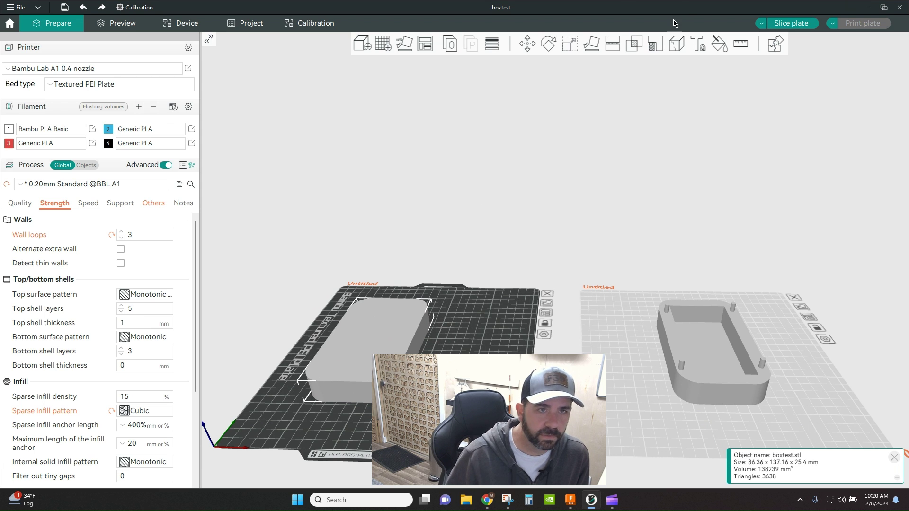
Step: Rotate the upper half to 180° about the X axis so its cut face points up
left_click(549, 44)
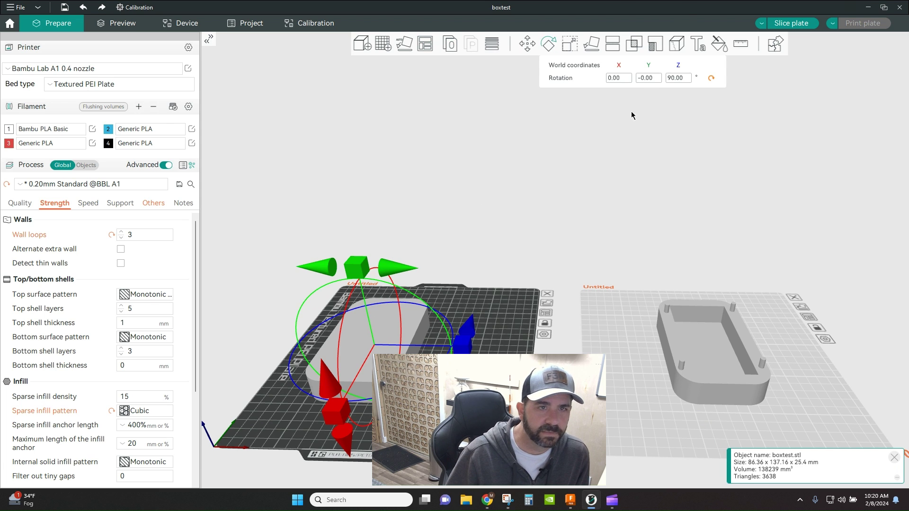
left_click(648, 78)
type("180")
key("Return")
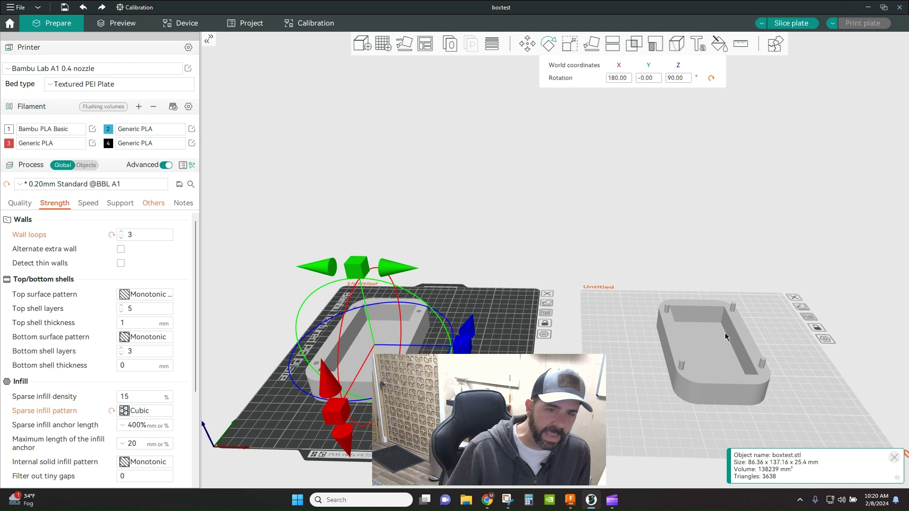
Step: Move the half with the plugs onto the first plate beside the flipped half, to about X 197, Y 139 mm
left_click(689, 379)
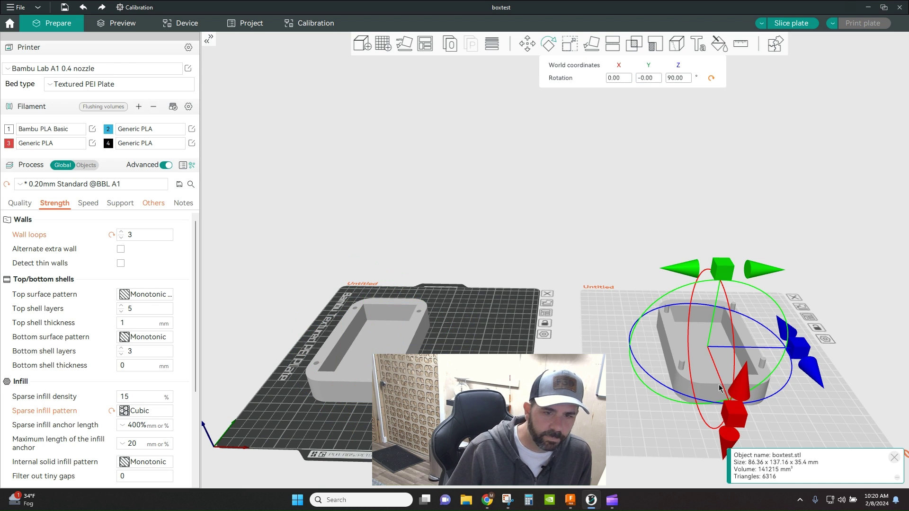
left_click(529, 44)
left_click_drag(717, 398, 453, 403)
left_click_drag(474, 440, 475, 457)
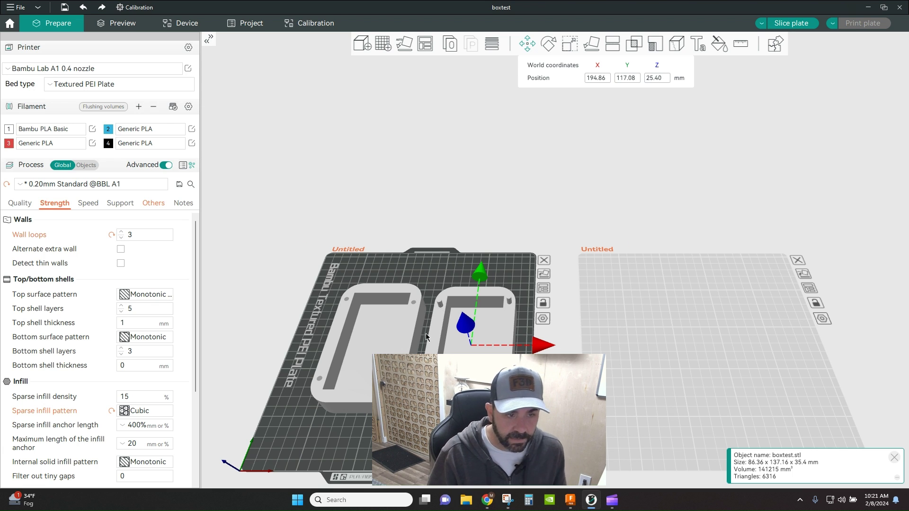
scroll(425, 333, "up", 5)
left_click_drag(550, 244, 439, 324)
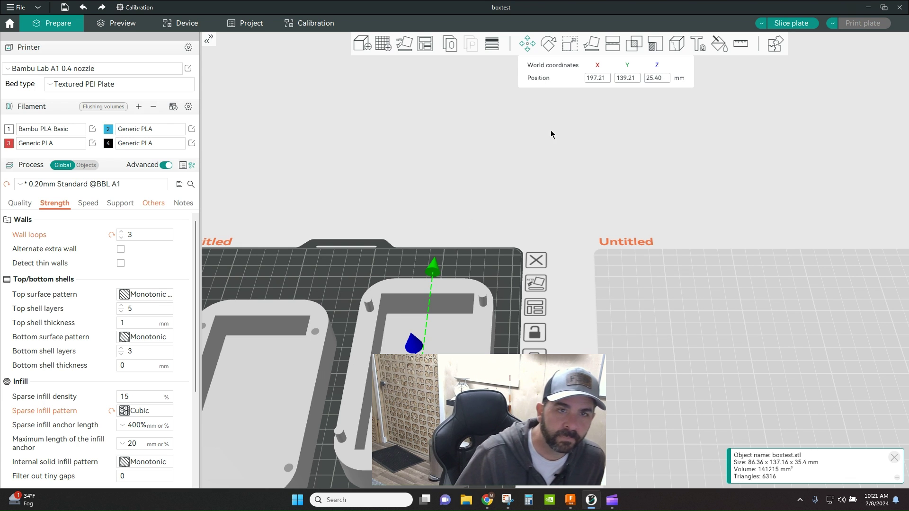
Step: Undo the moves, rotation, arrangement and plug-connector cut to restore the uncut box
key("ctrl+z")
key("ctrl+z")
key("ctrl+z")
key("ctrl+z")
key("ctrl+z")
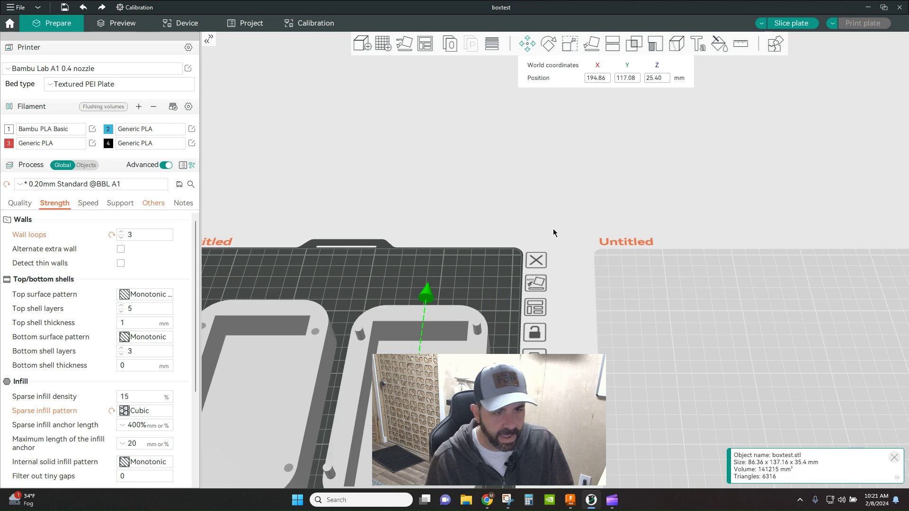
key("ctrl+z")
key("ctrl+z")
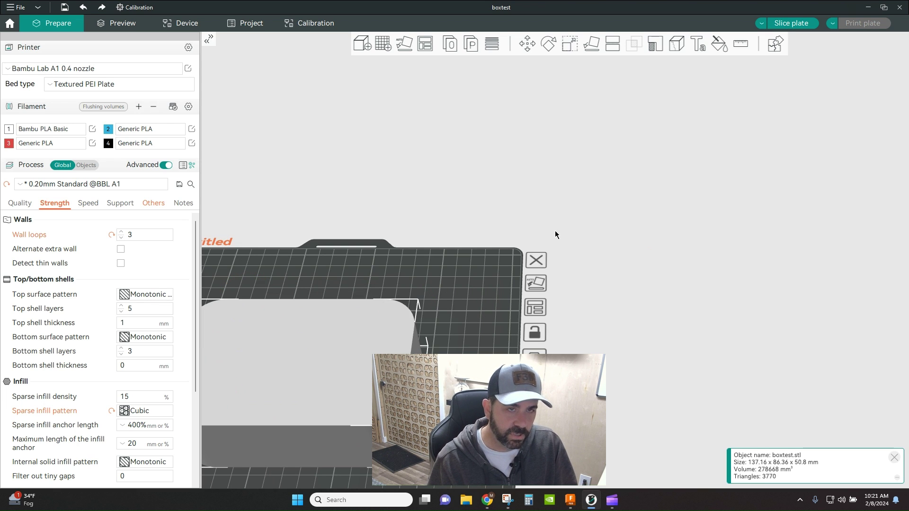
Step: Start a planar cut of the whole box at Z 25.40 and set the connector type to Dowel
left_click(612, 43)
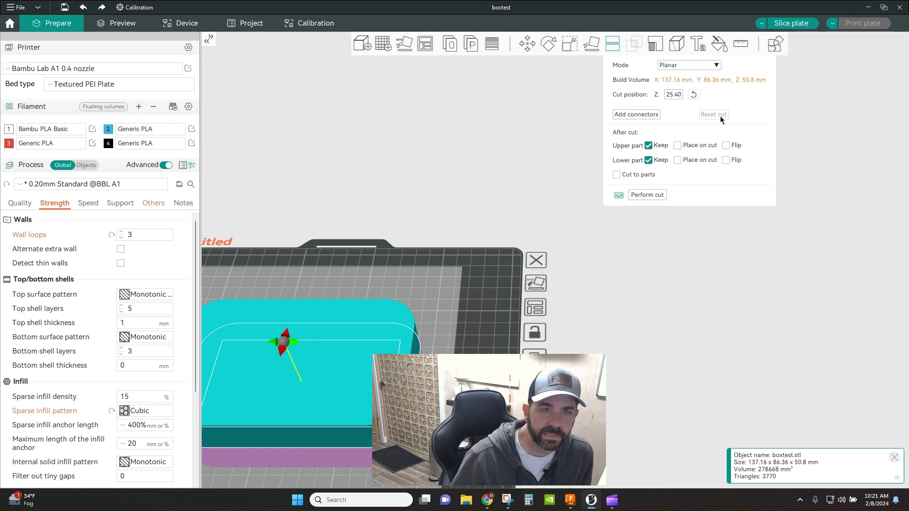
left_click(636, 114)
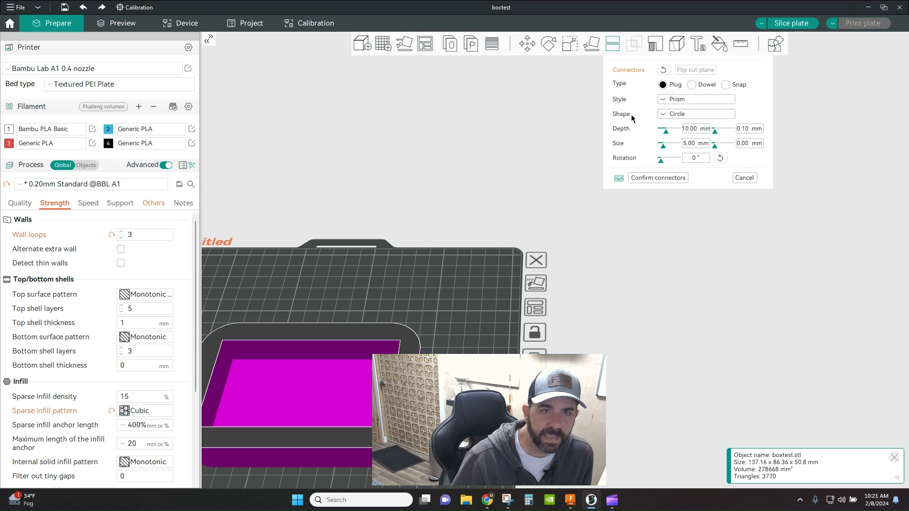
left_click(698, 84)
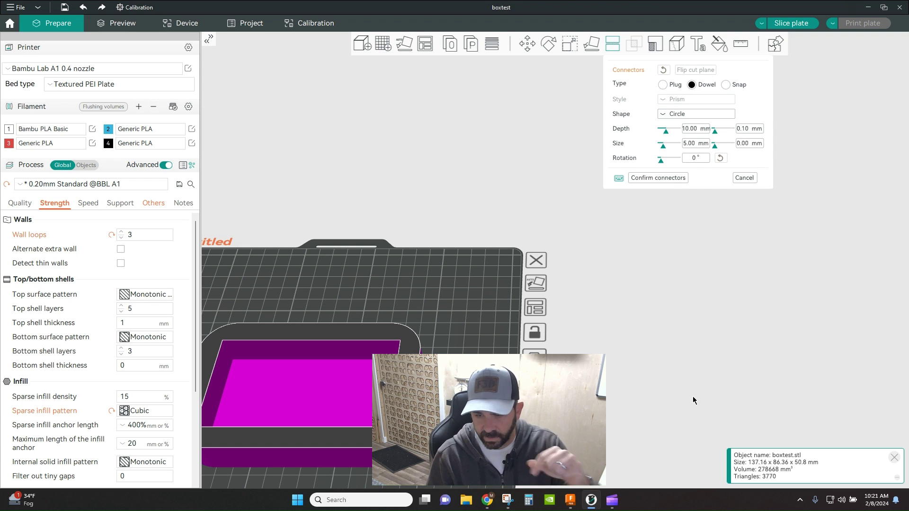
left_click(673, 180)
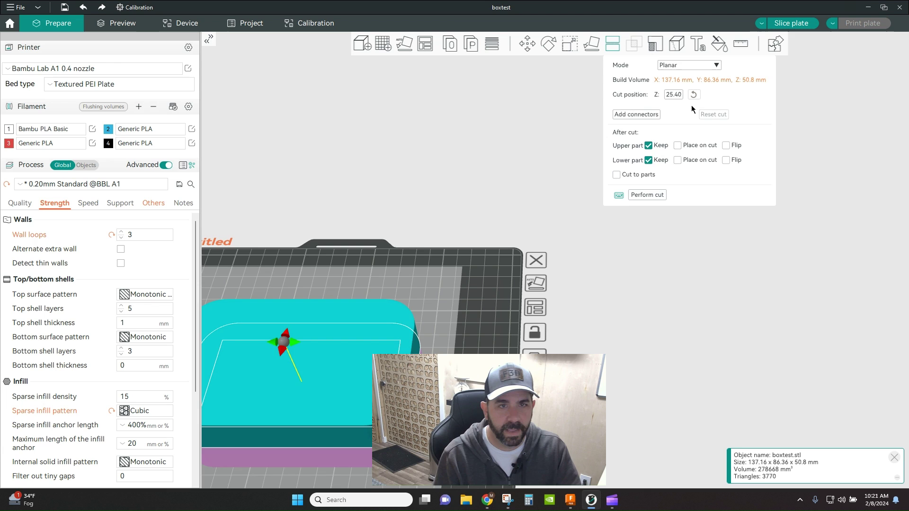
left_click(640, 115)
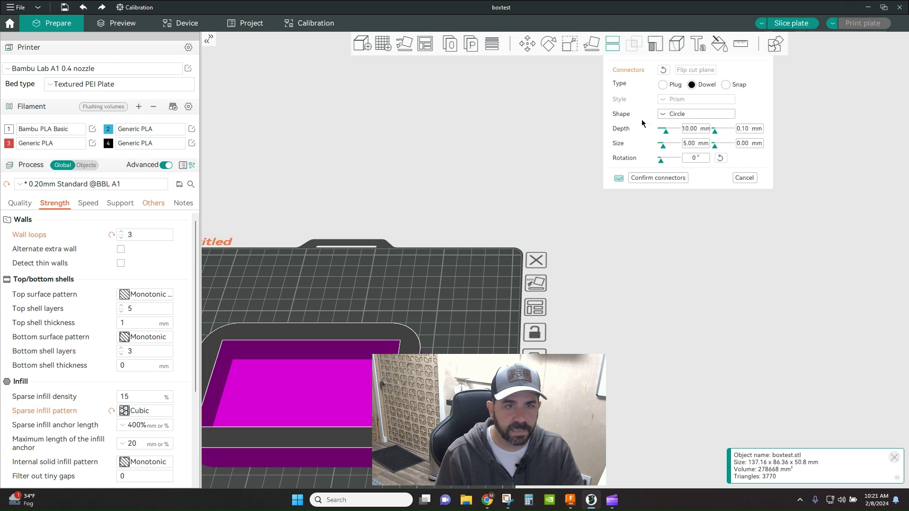
Step: Place three circular dowel connectors around the cut face, confirm them and perform the cut
left_click(374, 335)
left_click(257, 332)
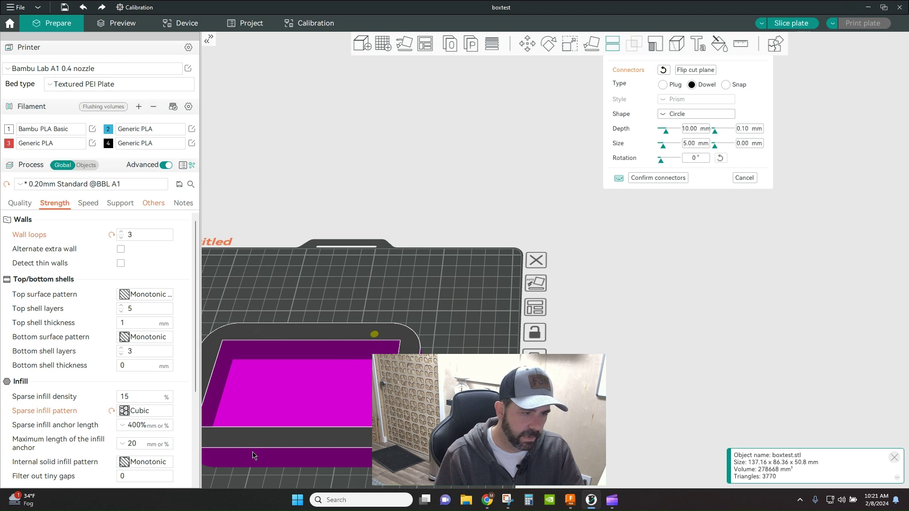
left_click(668, 179)
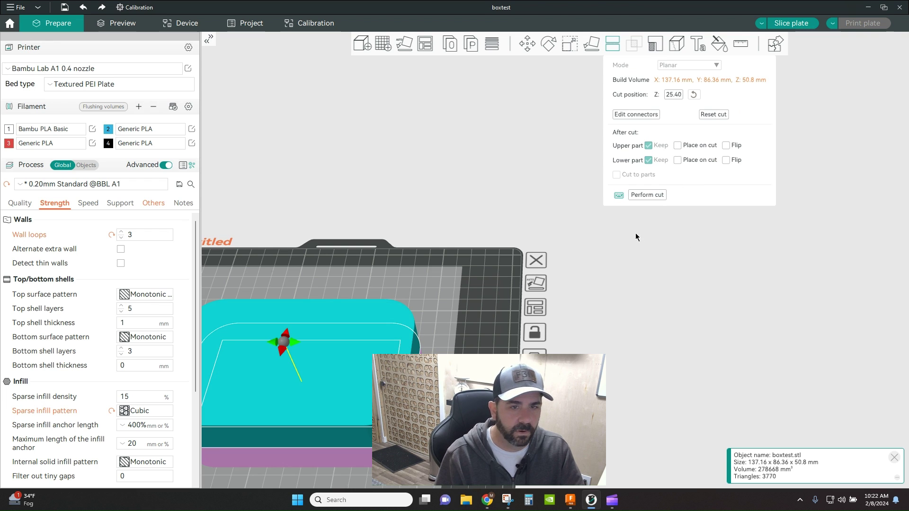
left_click(658, 199)
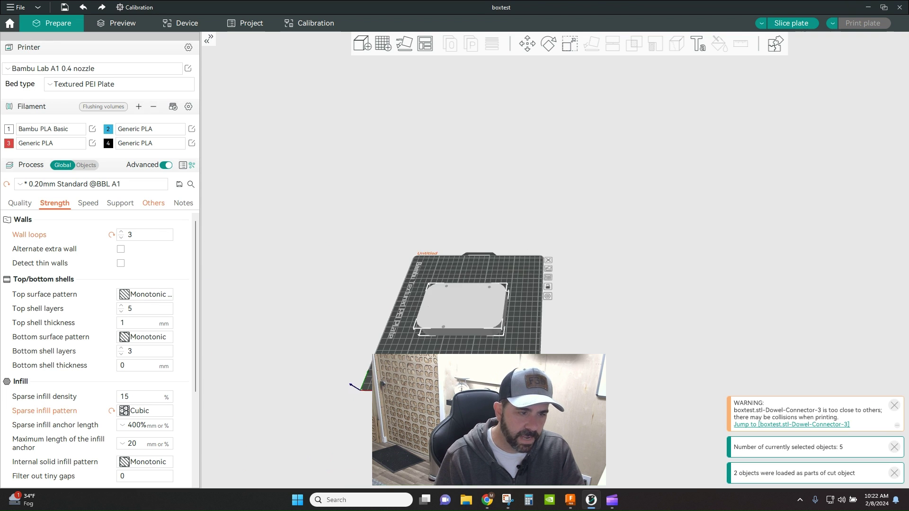
Step: Arrange the two halves and the separate dowels across the plates and examine the loose dowel pieces
right_click(424, 44)
left_click(438, 133)
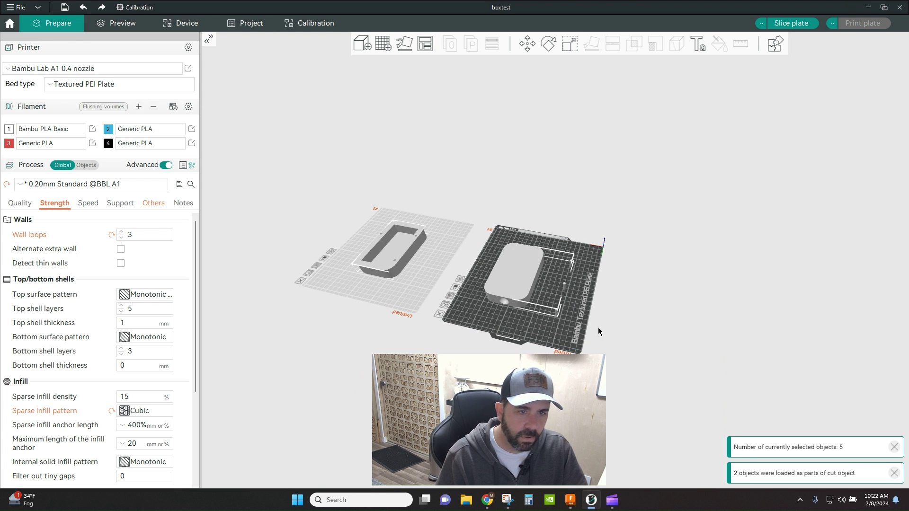
scroll(581, 286, "up", 2)
scroll(581, 286, "up", 4)
left_click(638, 380)
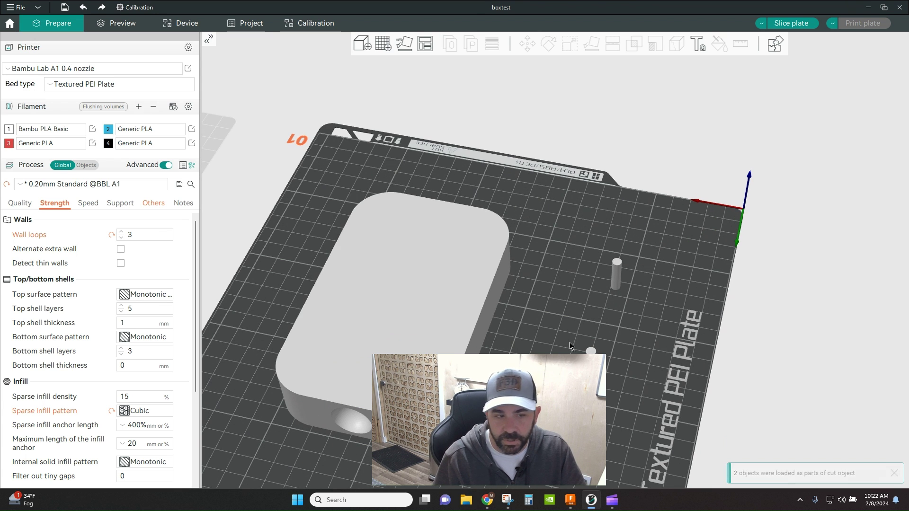
scroll(596, 346, "down", 5)
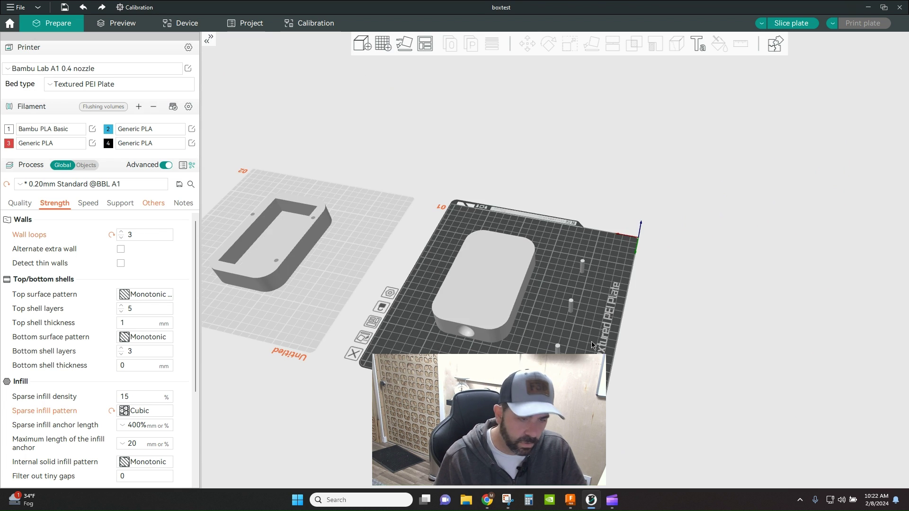
Step: Undo the arrangement and the dowel-connector cut to restore the whole box
key("ctrl+a")
key("ctrl+z")
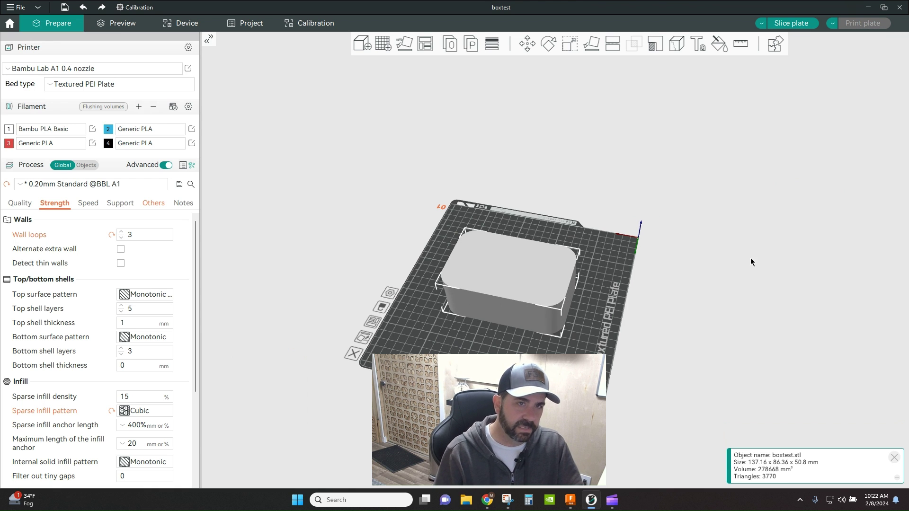
left_click_drag(726, 275, 716, 272)
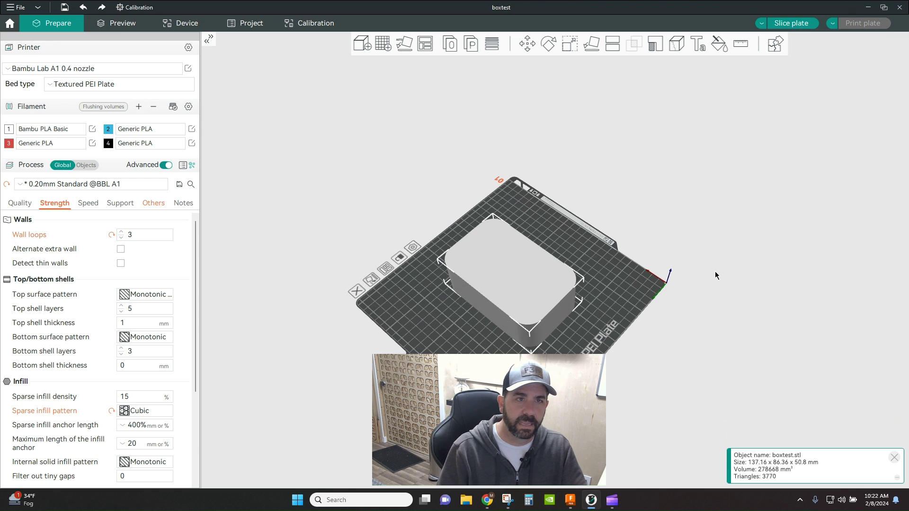
Step: Start a planar cut of the box at Z 25.40, begin adding connectors and set their type to Snap
left_click(617, 46)
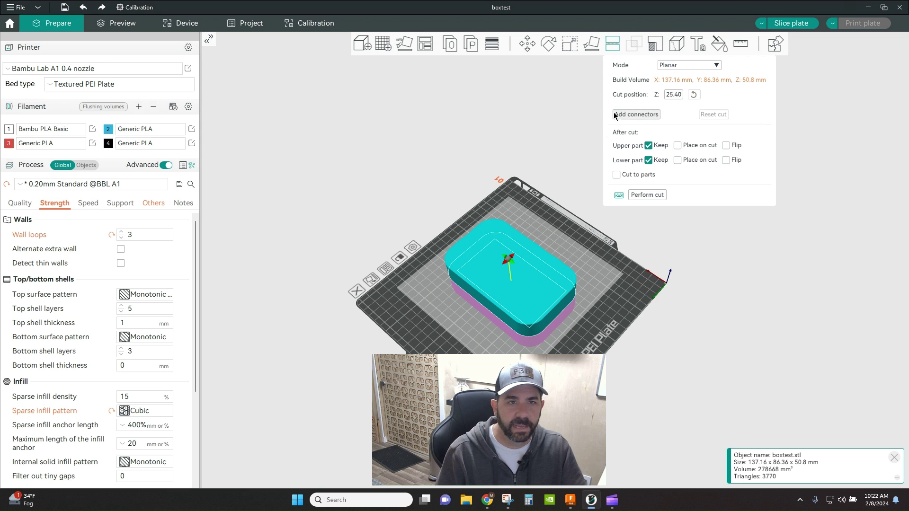
left_click(639, 115)
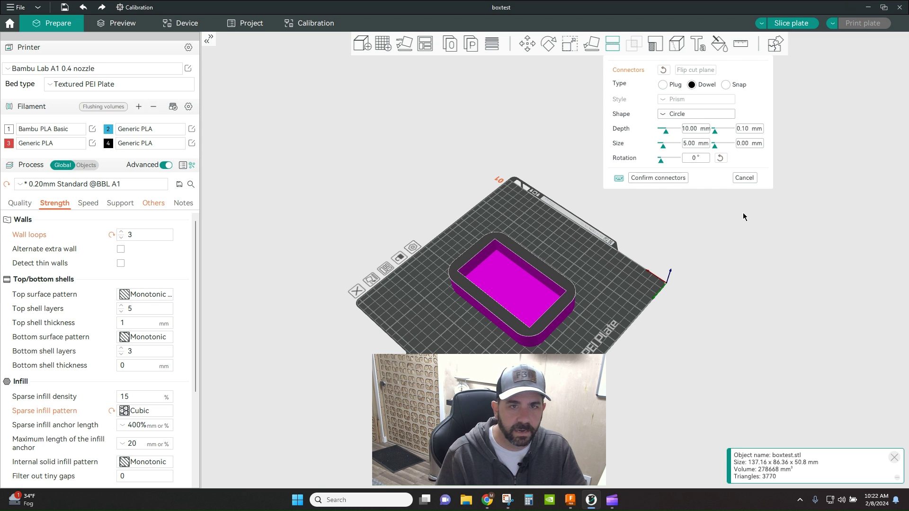
left_click(725, 85)
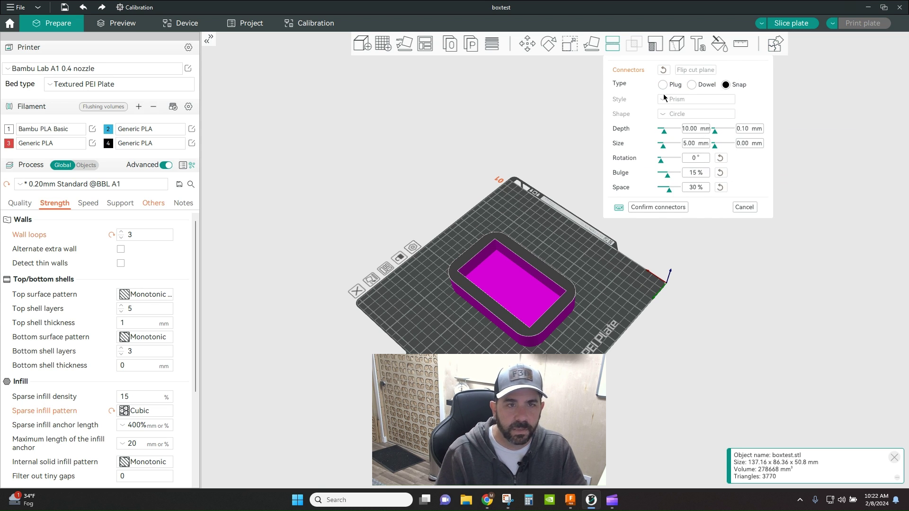
Step: Place three snap connectors around the rim of the cut face, one on each end wall and one on a long wall
right_click_drag(628, 326, 570, 324)
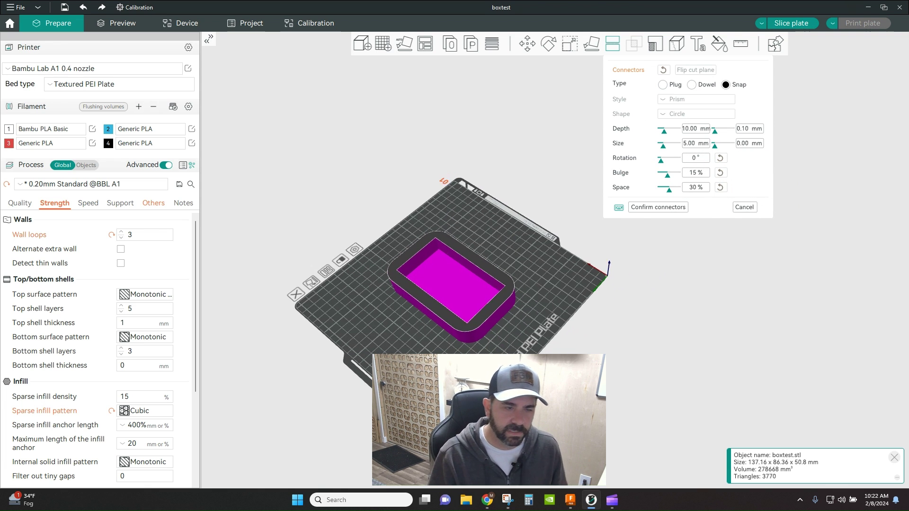
scroll(578, 265, "up", 5)
mouse_move(577, 265)
left_mouse_down()
mouse_move(600, 250)
mouse_move(576, 267)
left_mouse_up()
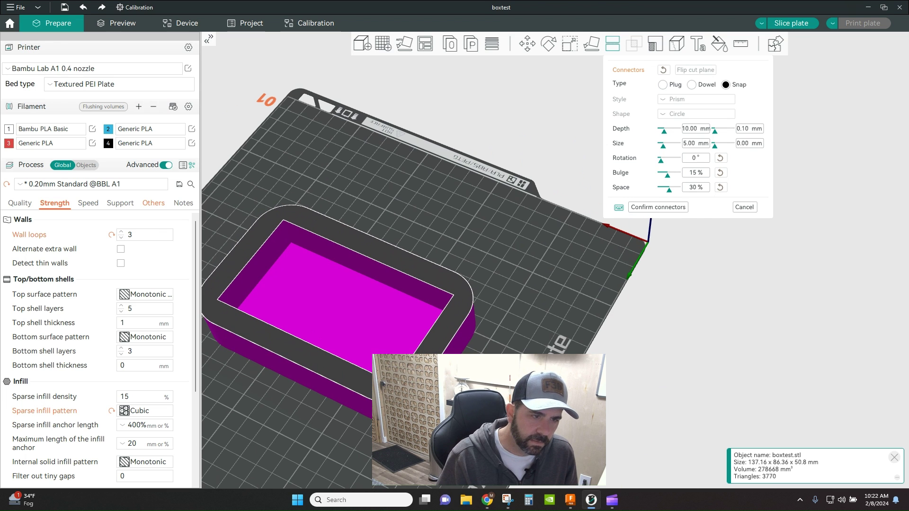
left_click(433, 351)
left_click(217, 287)
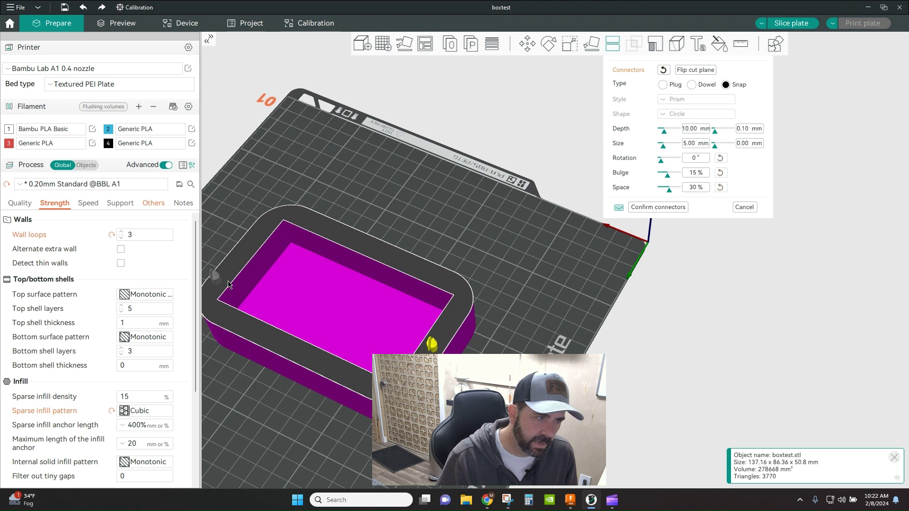
left_click(335, 228)
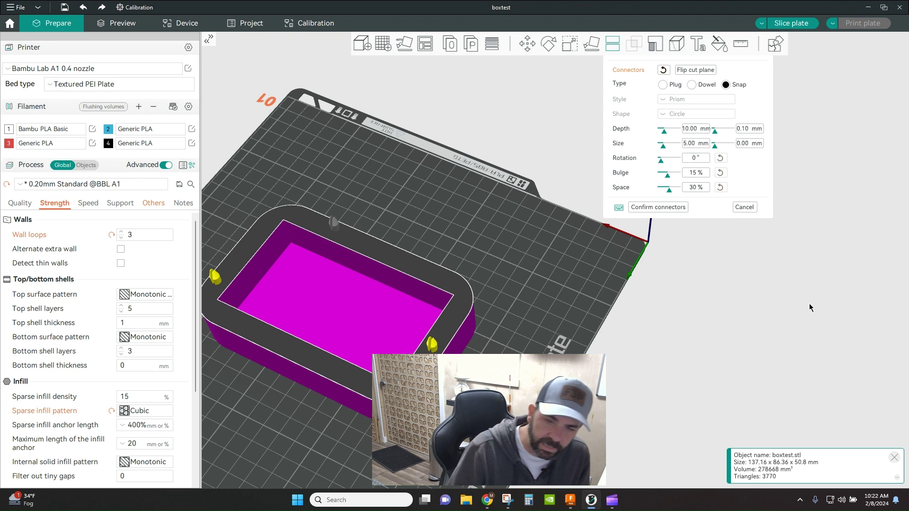
Step: Examine the split shape of a snap connector and its depth and size tolerance settings
left_click_drag(808, 303, 700, 365)
scroll(458, 301, "up", 4)
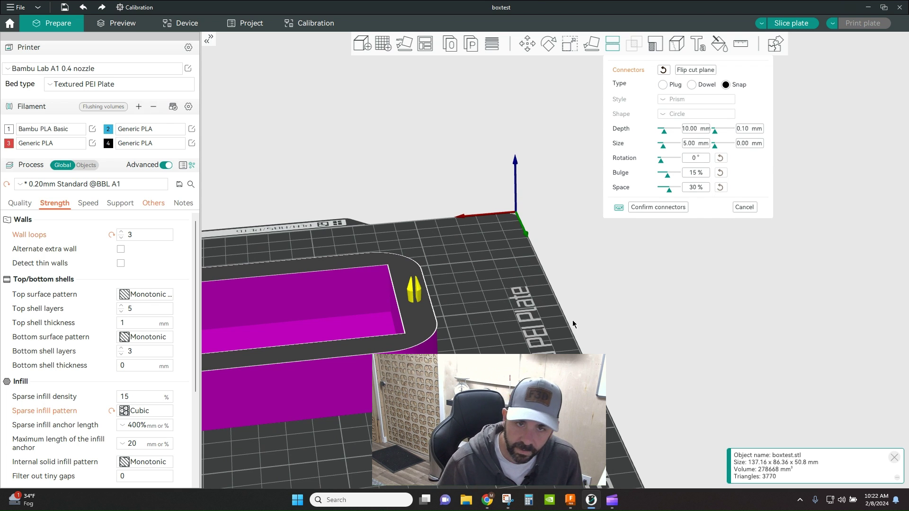
left_click(741, 146)
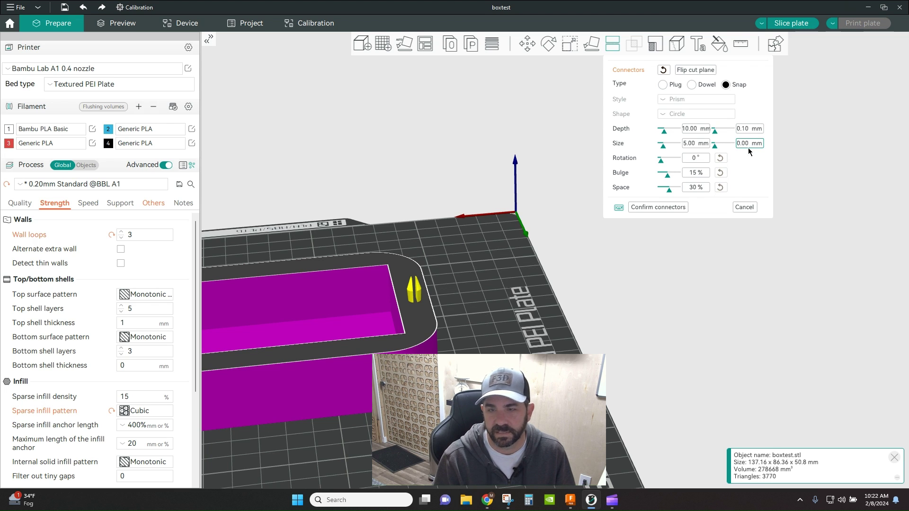
left_click(749, 131)
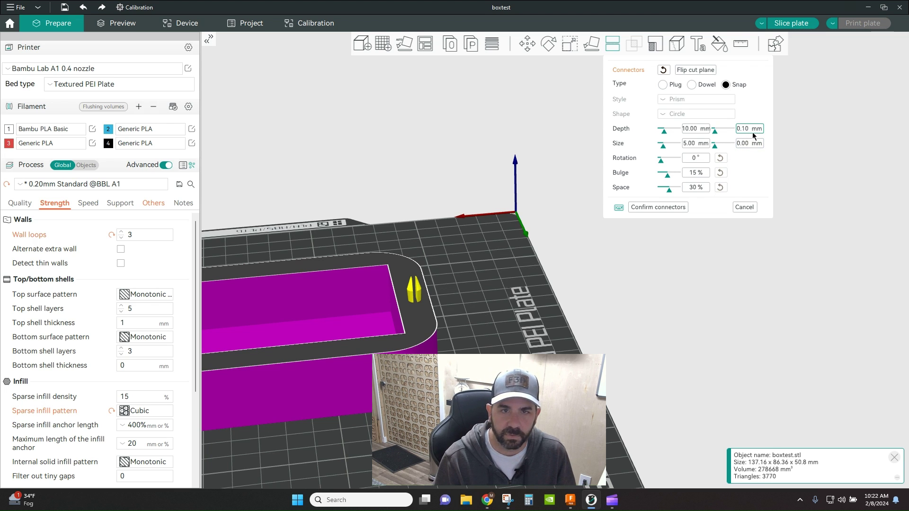
left_click(743, 144)
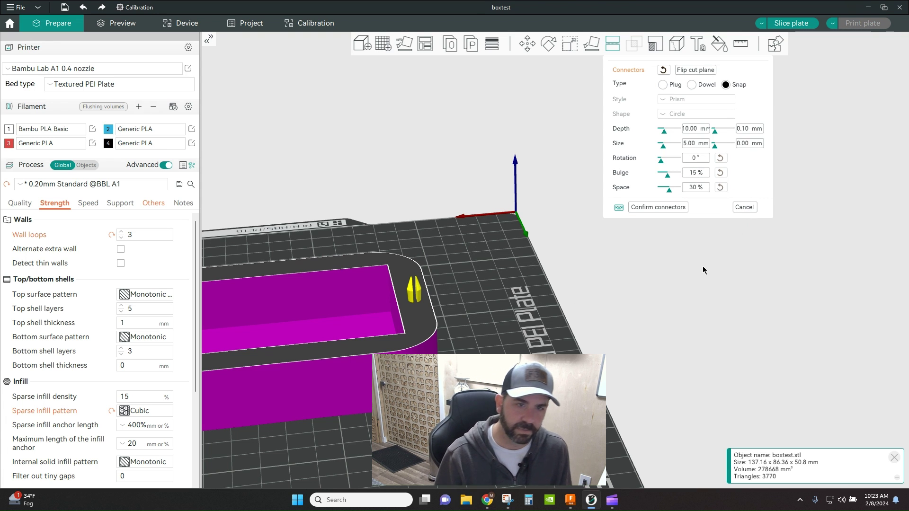
Step: Confirm the snap connectors and perform the planar cut
left_click_drag(703, 270, 669, 260)
left_click(666, 207)
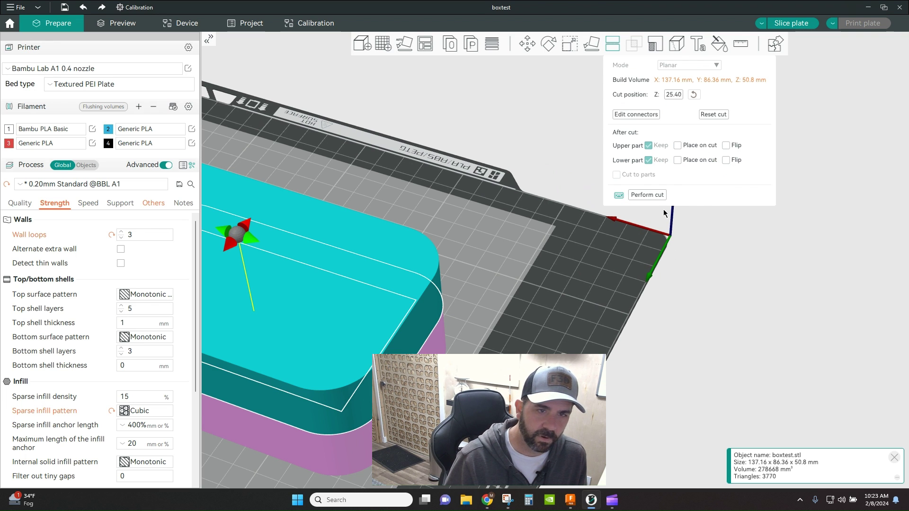
left_click(647, 195)
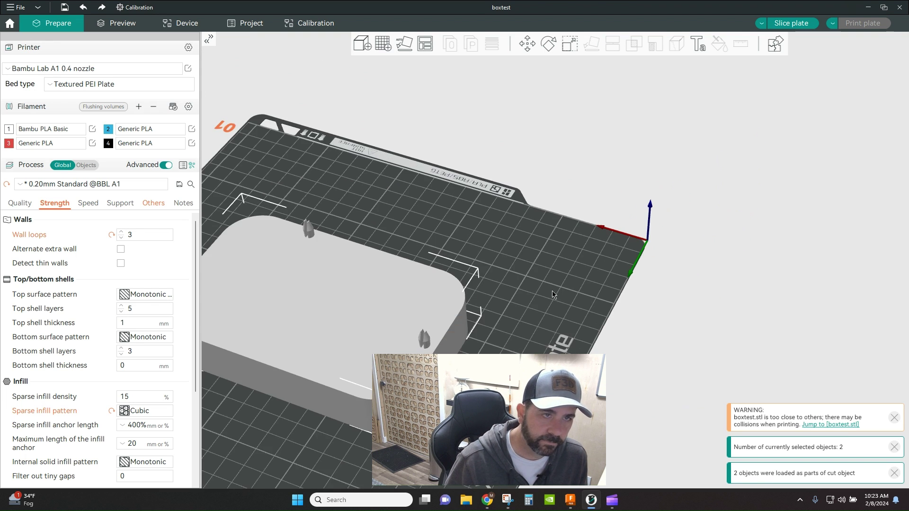
Step: Arrange the two halves across separate plates and rotate the half on plate 01 by 180° about X
left_click(425, 44)
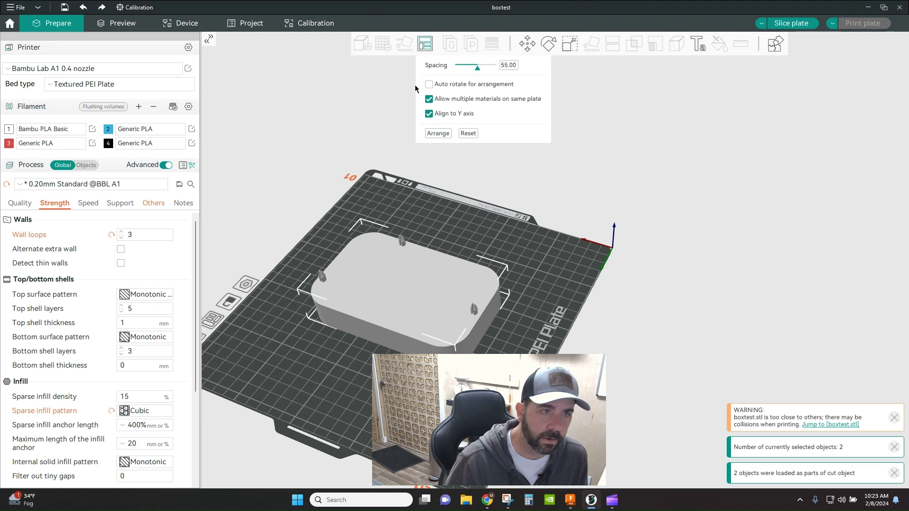
left_click(438, 133)
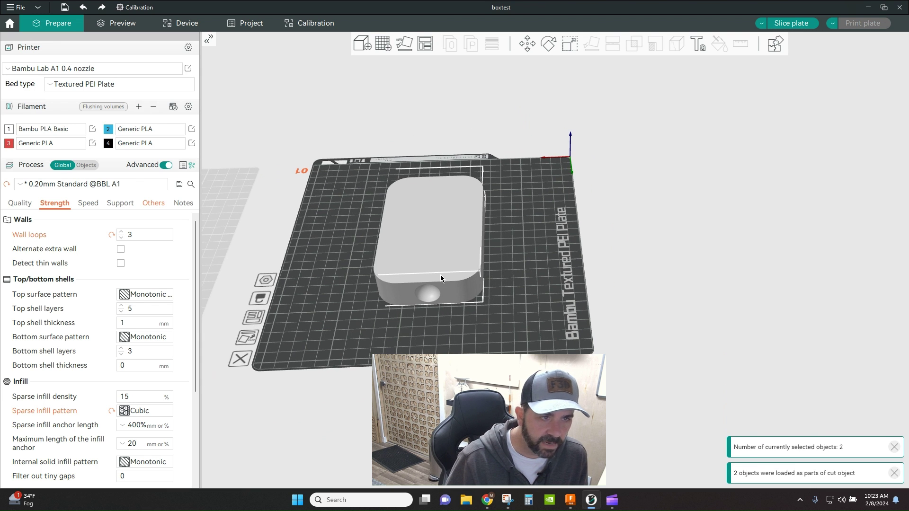
left_click(653, 303)
left_click(433, 263)
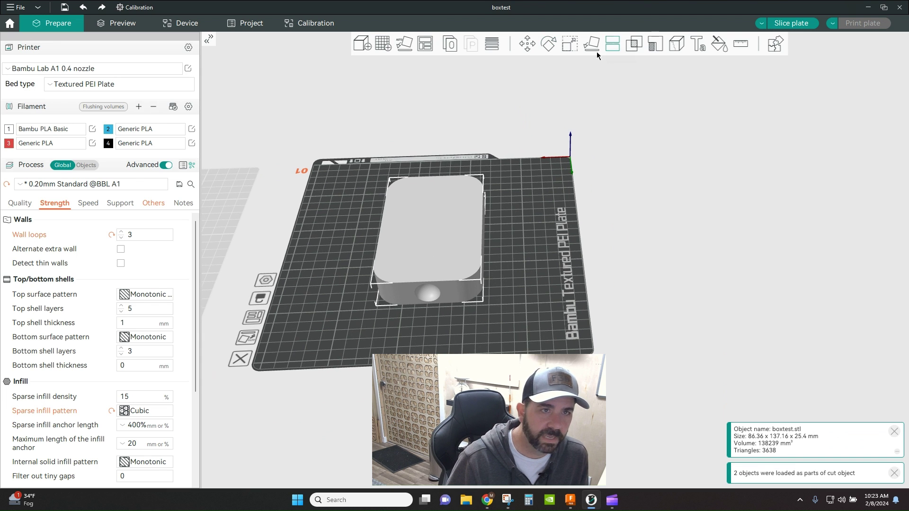
key("r")
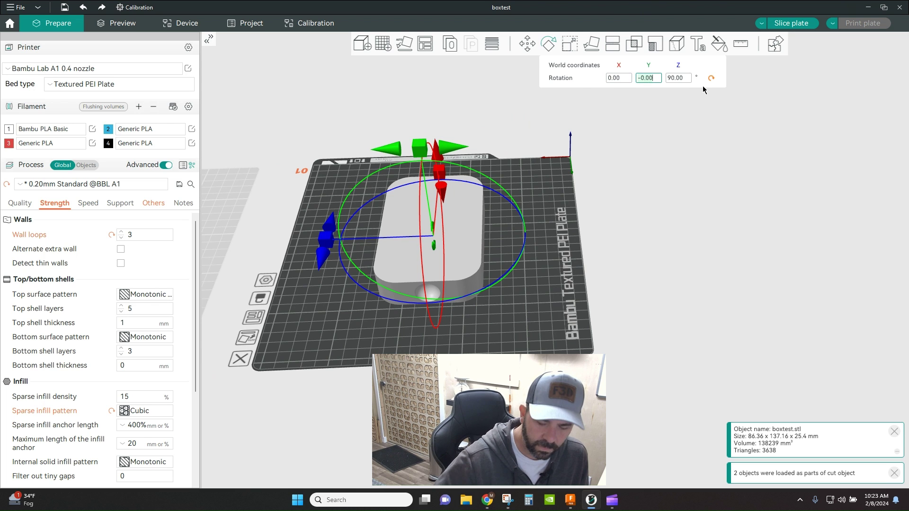
key("shift+Tab")
type("180")
key("Return")
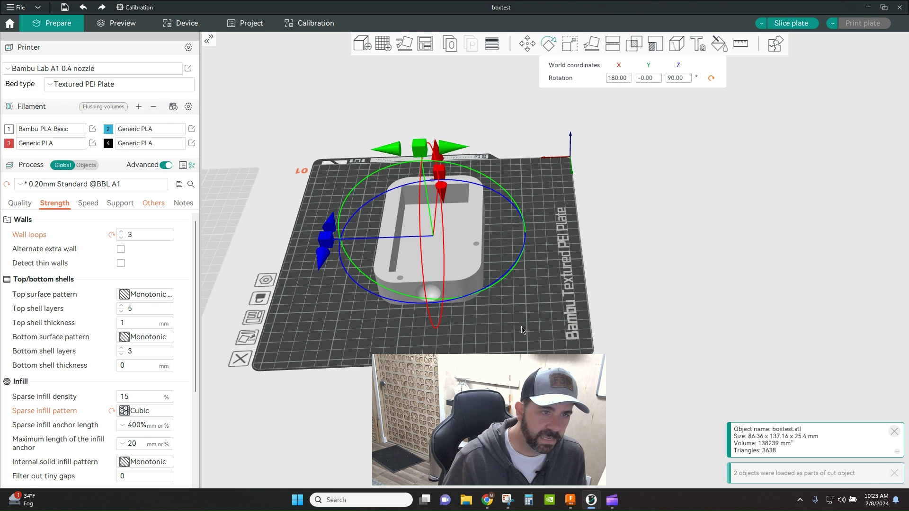
left_click_drag(652, 161, 650, 161)
left_click(650, 161)
Step: Examine the connector holes in the half on plate 01 and the snap pins on the half on plate 02
scroll(388, 294, "up", 1)
scroll(388, 295, "up", 3)
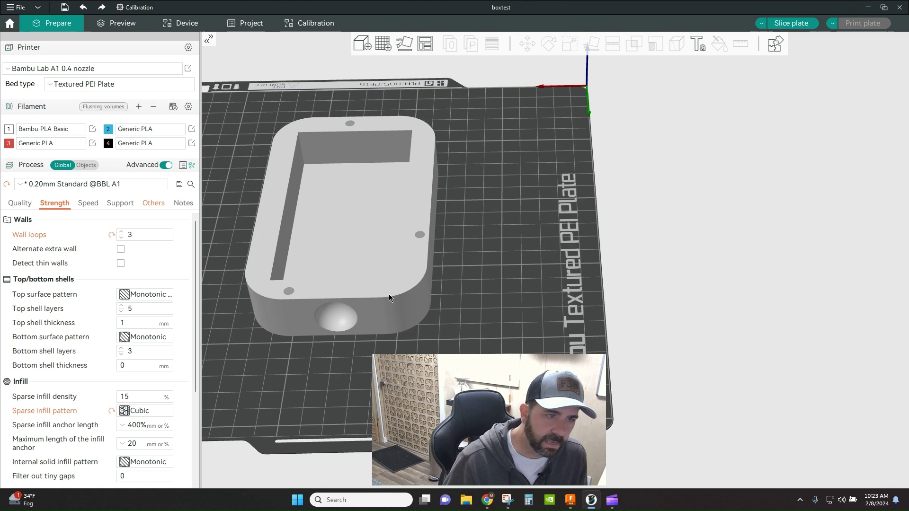
middle_click_drag(350, 320, 786, 280)
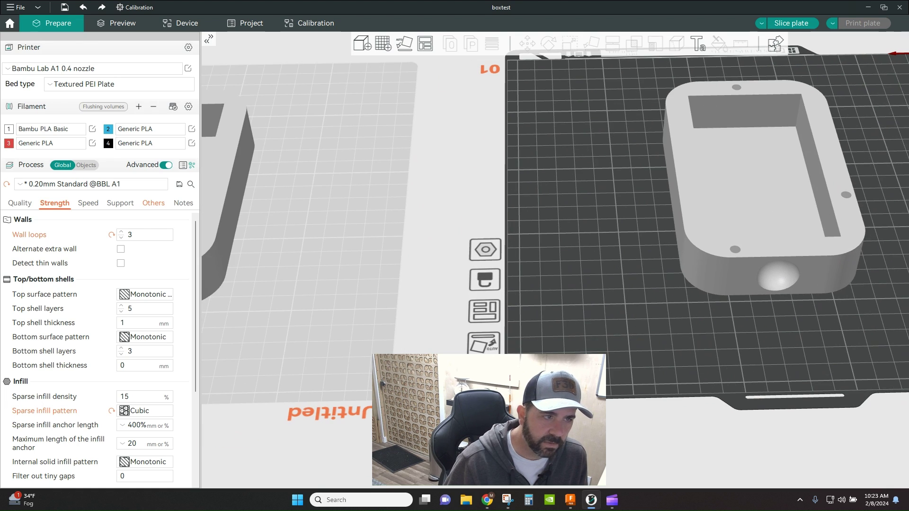
left_click_drag(248, 304, 267, 305)
middle_click_drag(325, 347, 616, 150)
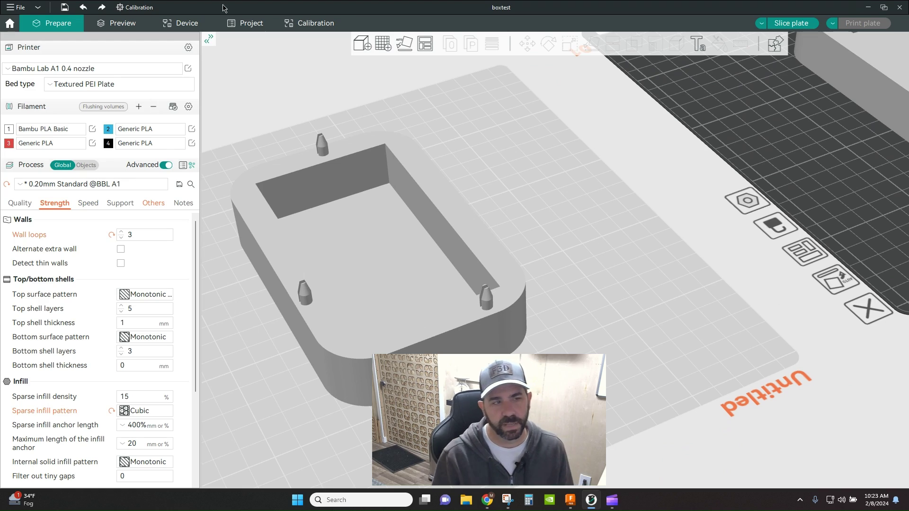
left_click_drag(676, 428, 691, 441)
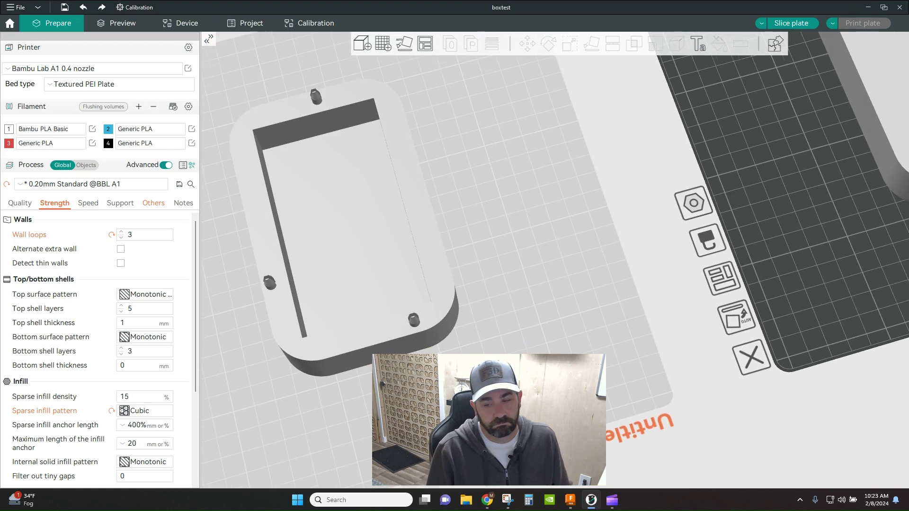
scroll(573, 426, "up", 4)
scroll(573, 426, "down", 5)
scroll(573, 426, "down", 5)
left_click_drag(719, 398, 730, 363)
middle_click_drag(730, 365, 605, 494)
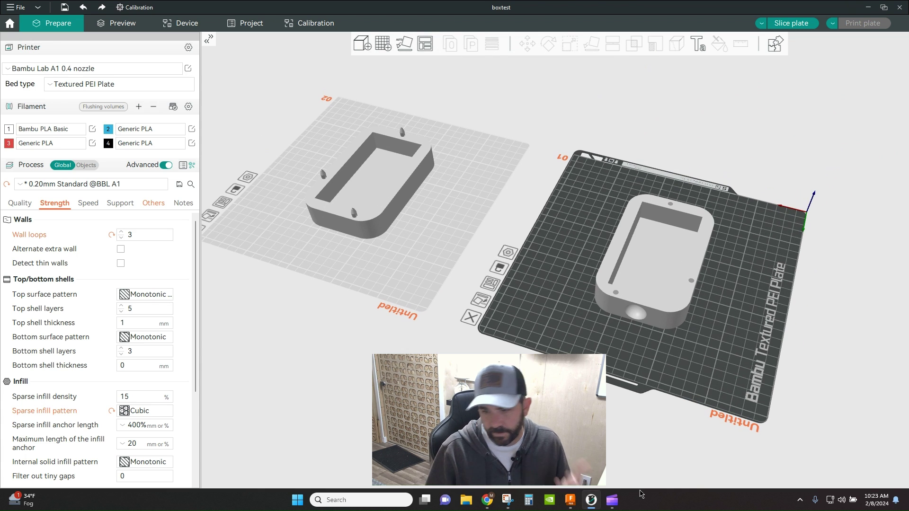